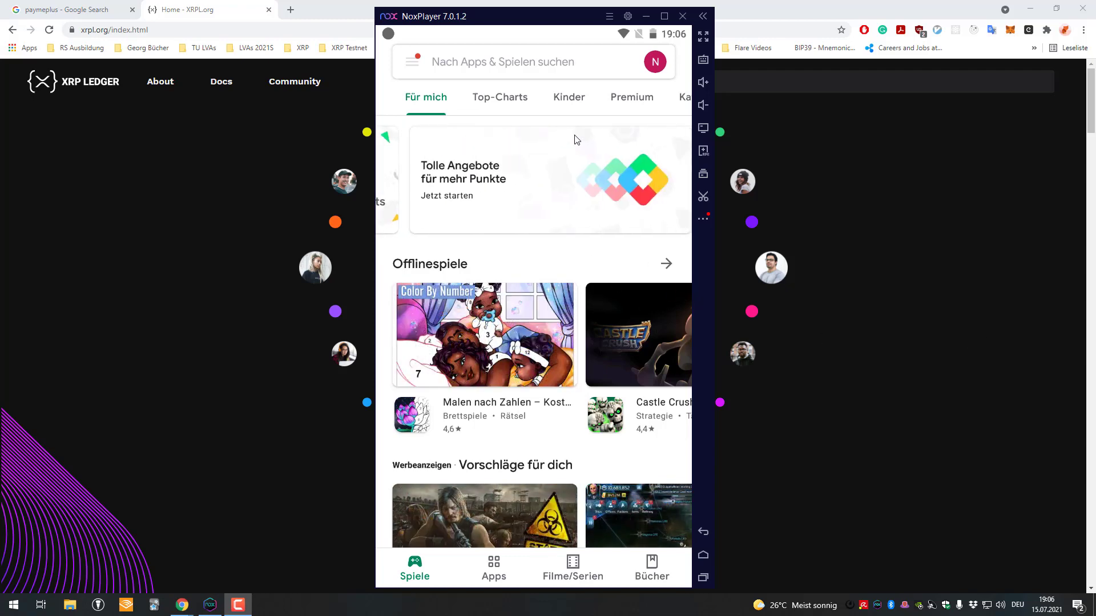
Search the Play Store for 'paymeplus' and install the PayMePlus app
{"action": "left_click", "coordinate": [491, 76]}
{"action": "type", "text": "pay"}
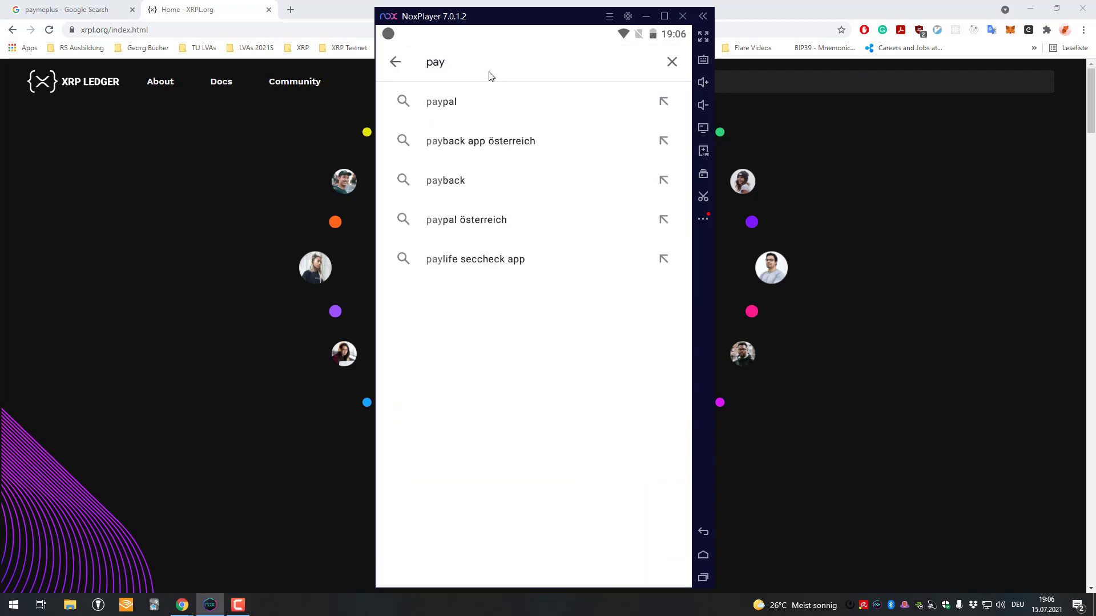
{"action": "key", "text": "BackSpace"}
{"action": "key", "text": "BackSpace"}
{"action": "type", "text": "la"}
{"action": "type", "text": "y"}
{"action": "key", "text": "BackSpace"}
{"action": "key", "text": "BackSpace"}
{"action": "key", "text": "BackSpace"}
{"action": "type", "text": "aymepl"}
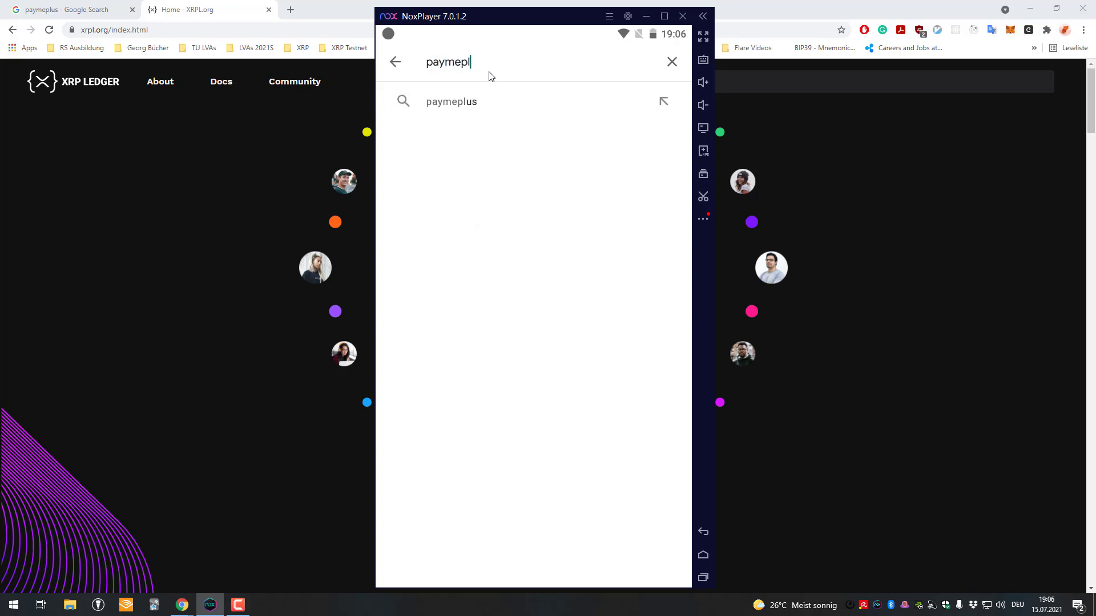
{"action": "type", "text": "us"}
{"action": "key", "text": "Return"}
{"action": "left_click", "coordinate": [515, 142]}
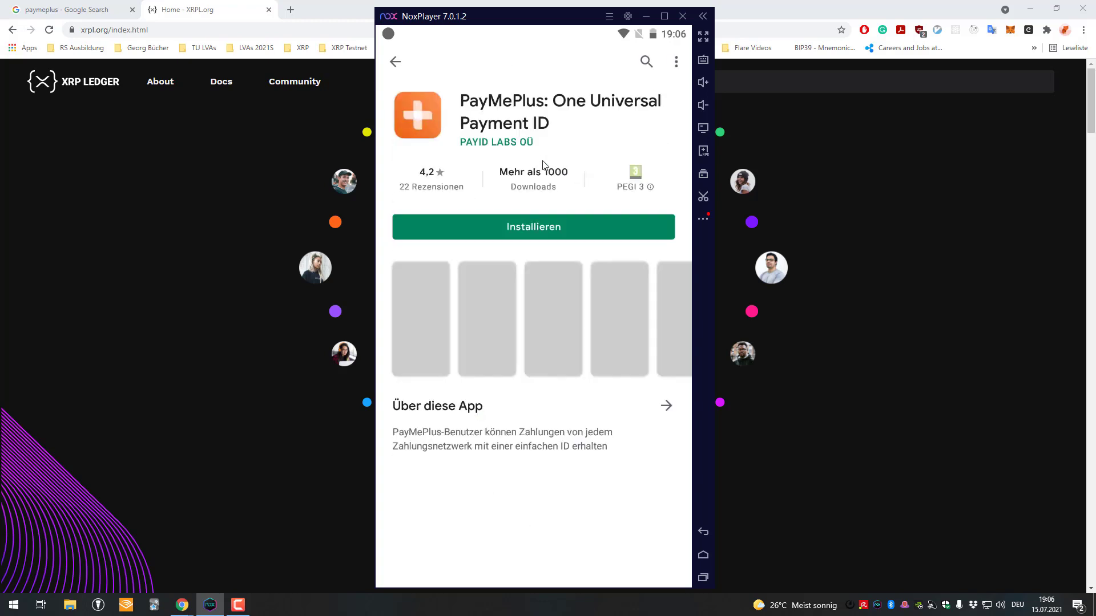
{"action": "left_click", "coordinate": [563, 225]}
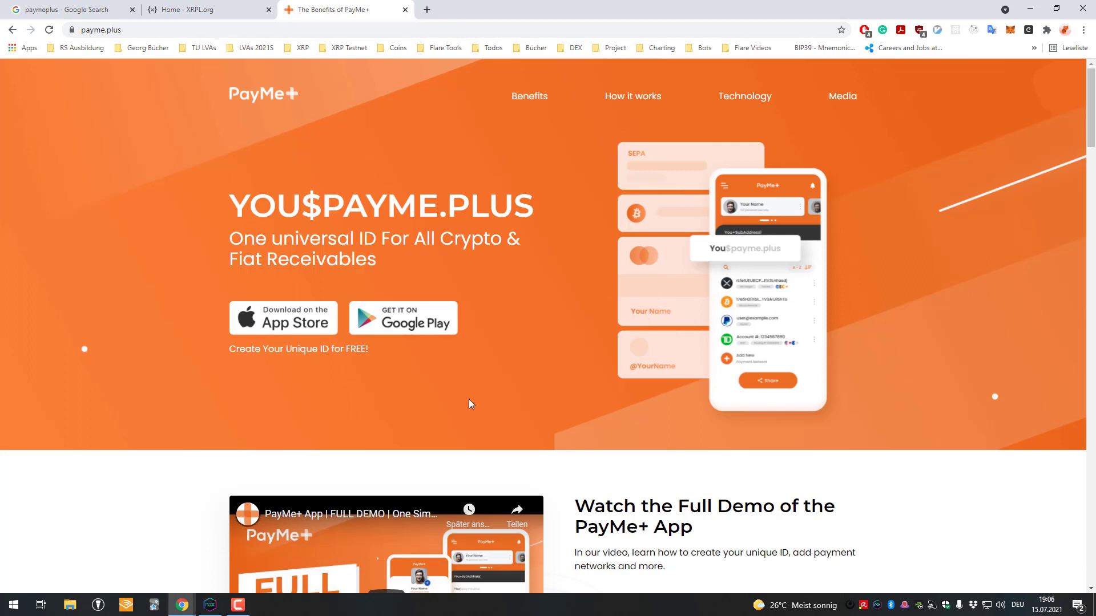
Launch PayMe+ in NoxPlayer and page through the intro screens to Create Account
{"action": "left_click", "coordinate": [211, 604]}
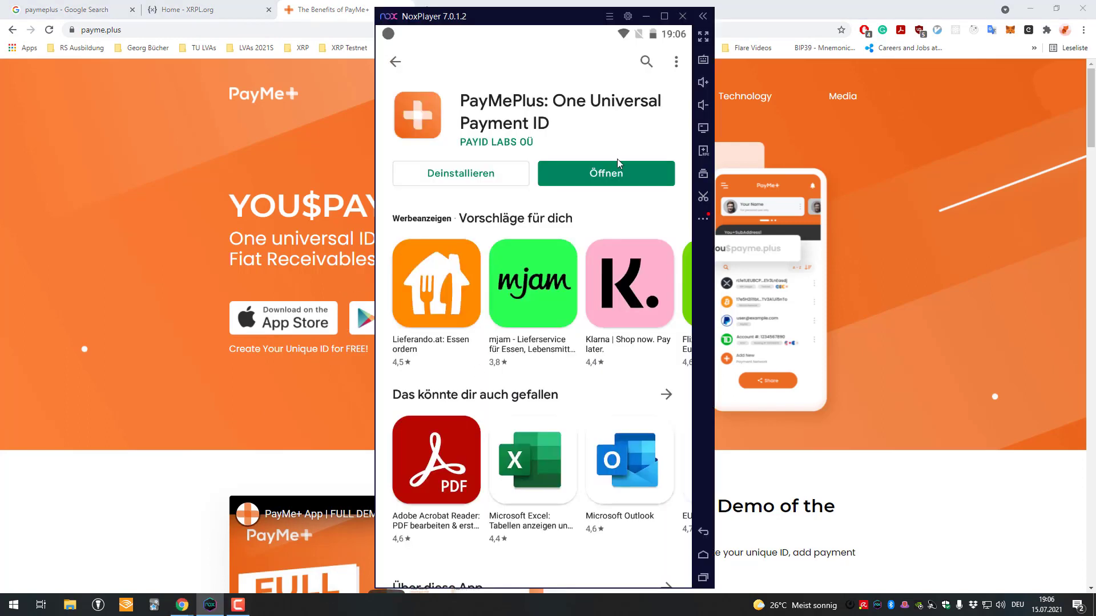
{"action": "left_click", "coordinate": [604, 182]}
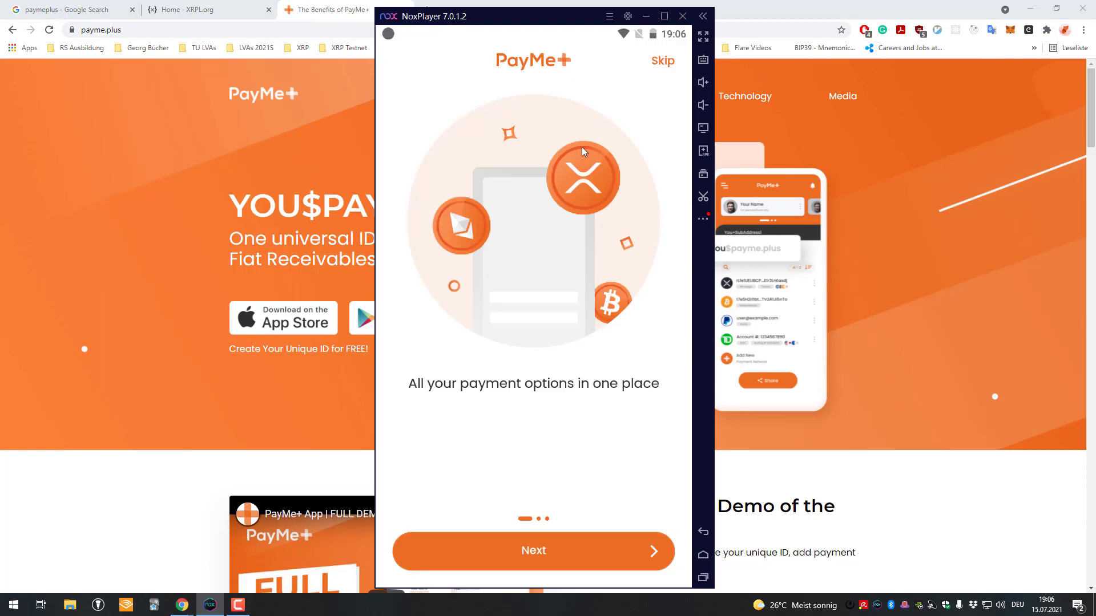
{"action": "left_click", "coordinate": [607, 534]}
{"action": "left_click", "coordinate": [608, 535]}
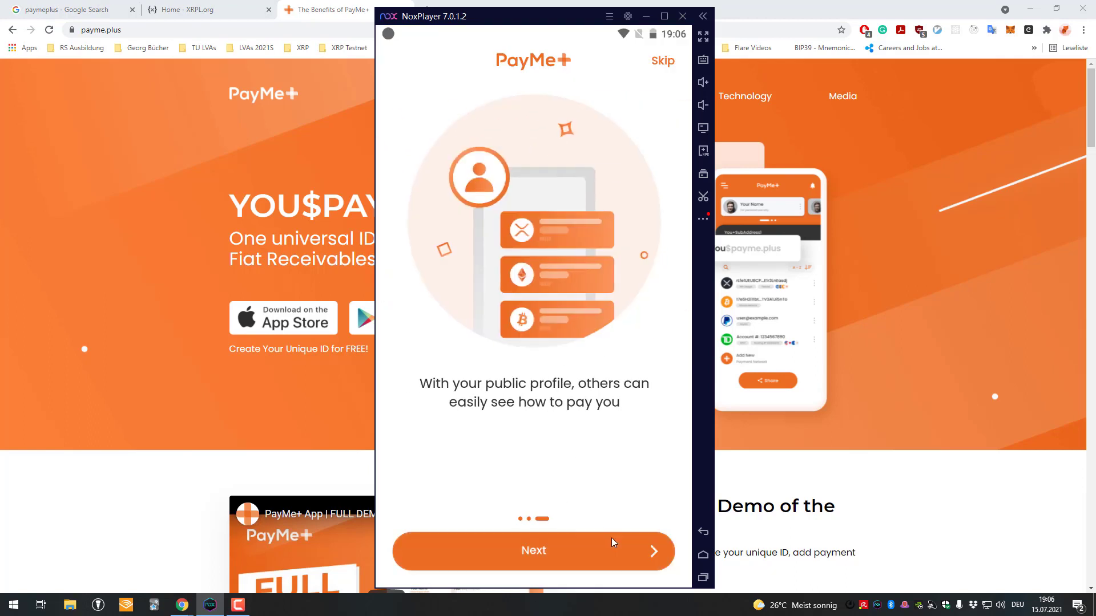
{"action": "left_click", "coordinate": [612, 546]}
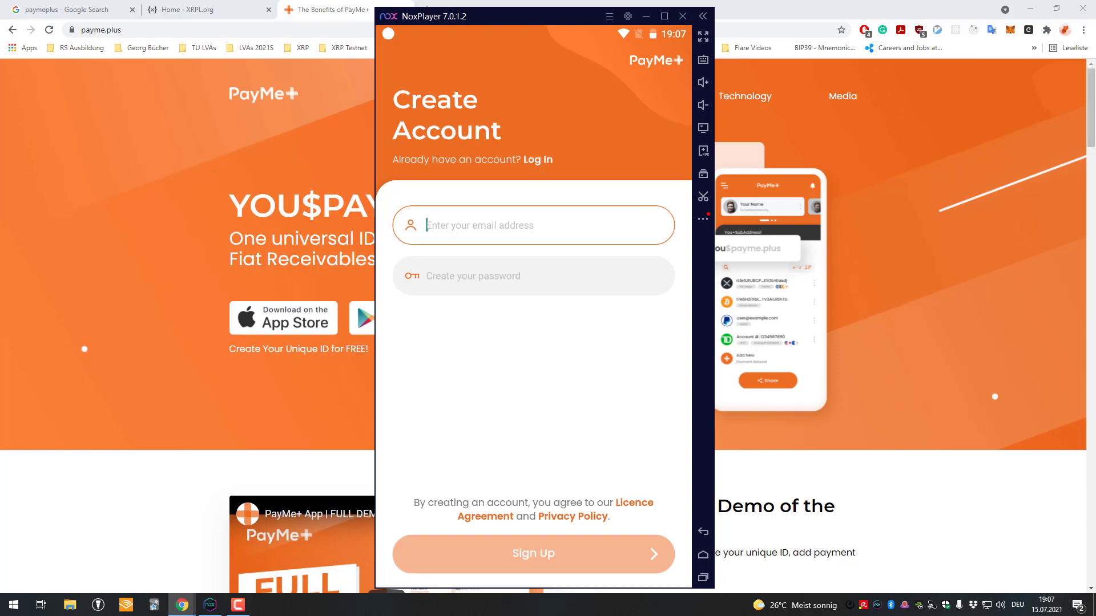
Paste the e-mail address into the Create Account e-mail field
{"action": "left_click", "coordinate": [523, 226]}
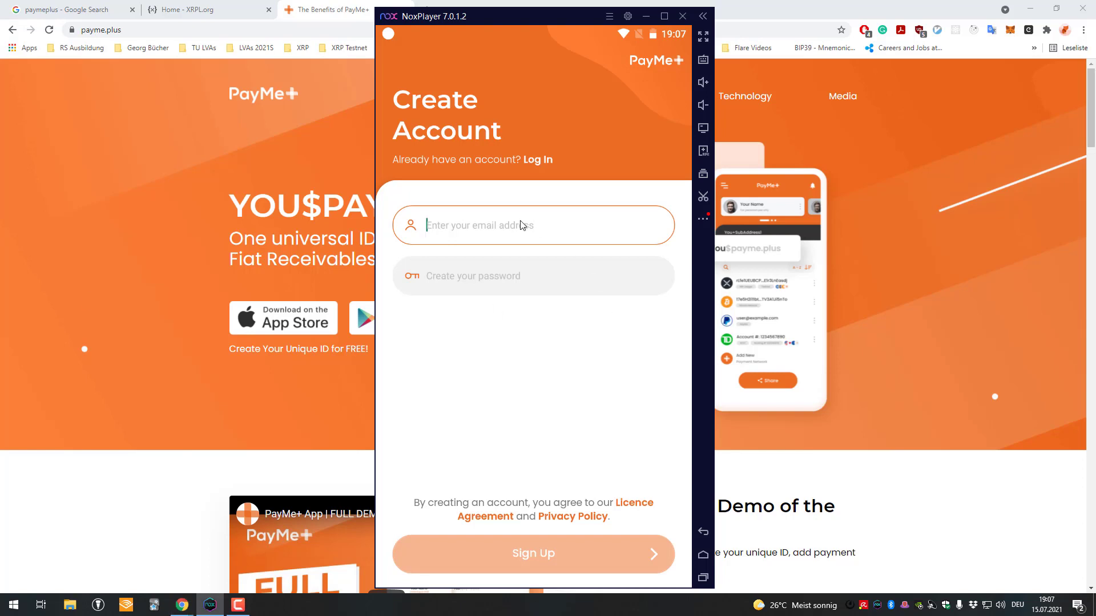
{"action": "key", "text": "super"}
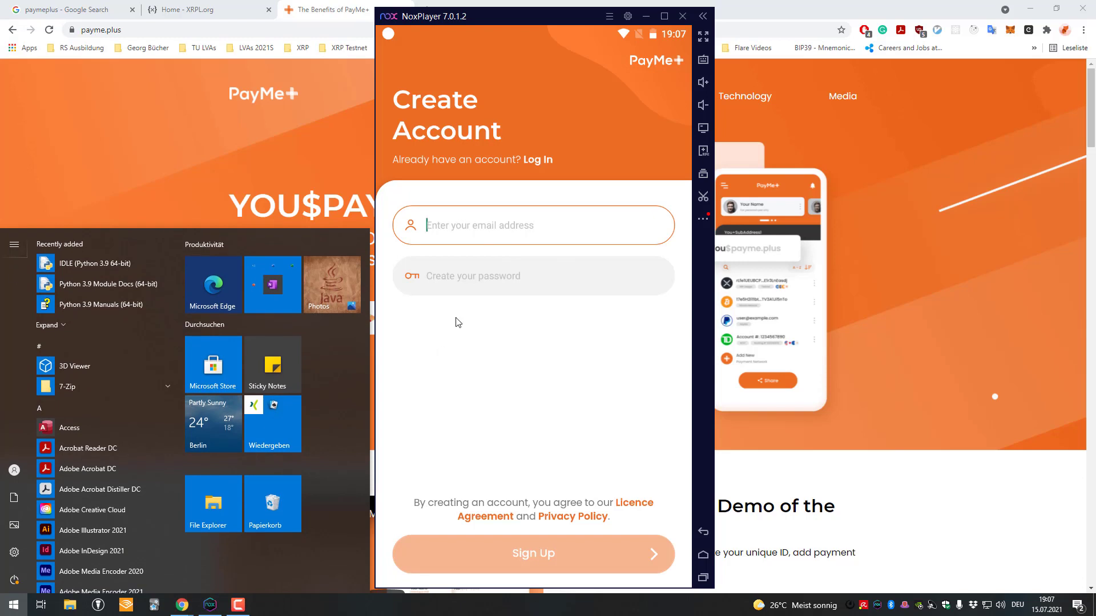
{"action": "key", "text": "ctrl+v"}
{"action": "left_click", "coordinate": [14, 606]}
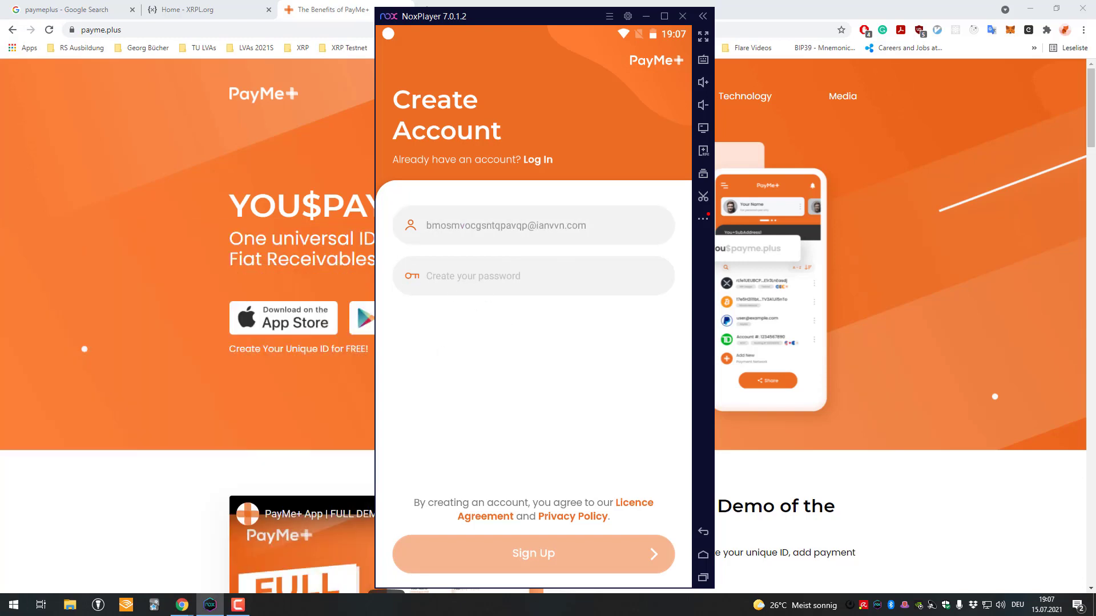
{"action": "left_click", "coordinate": [574, 227]}
Enter a password and submit the sign-up form, which triggers a password error
{"action": "left_click", "coordinate": [562, 270]}
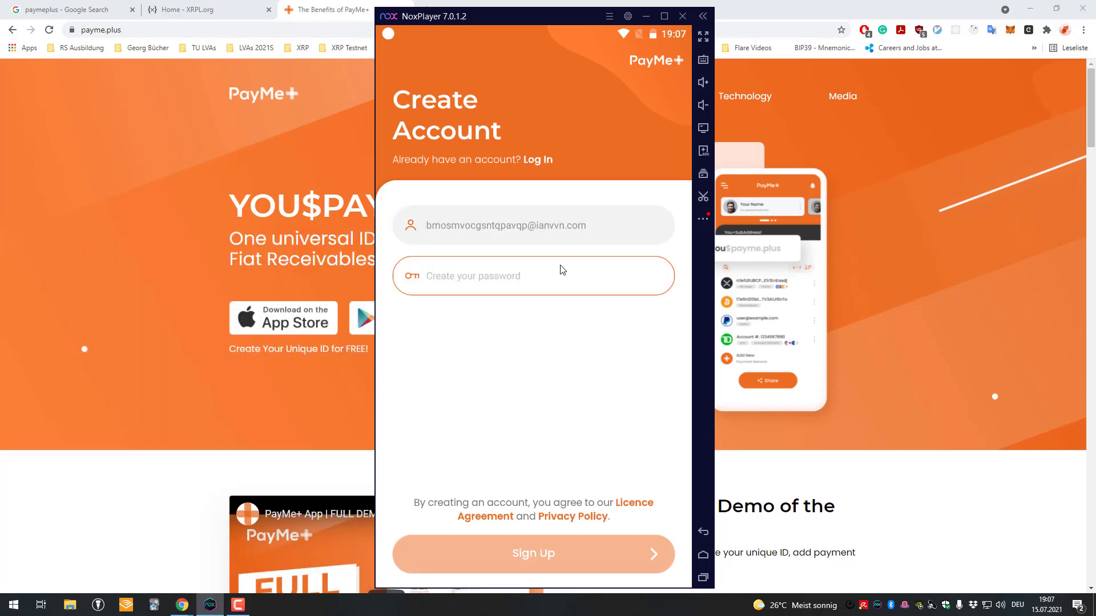
{"action": "type", "text": "*******4"}
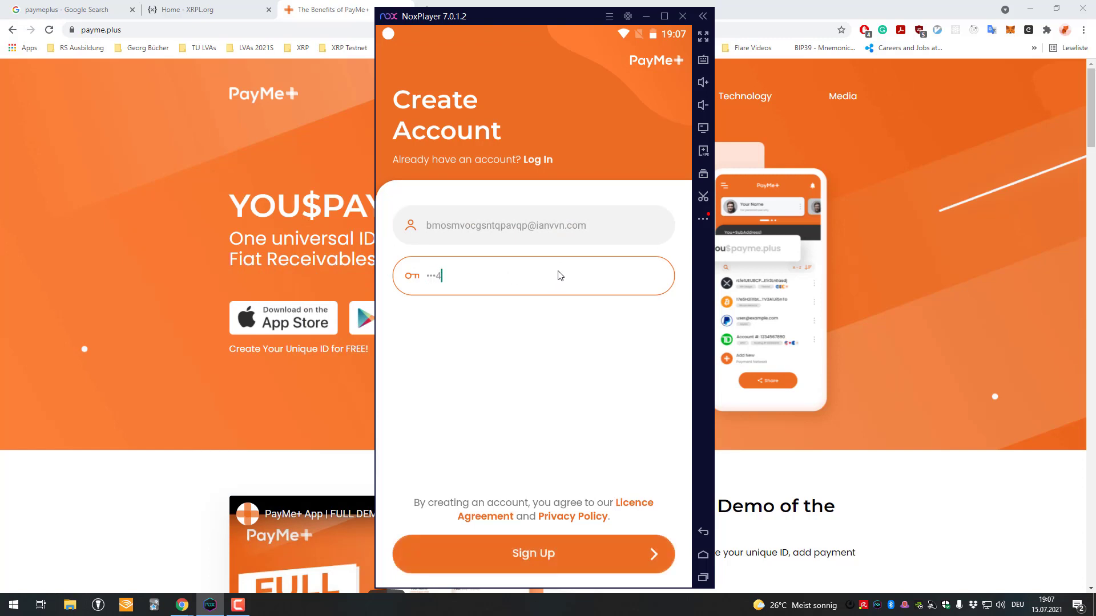
{"action": "left_click", "coordinate": [594, 445]}
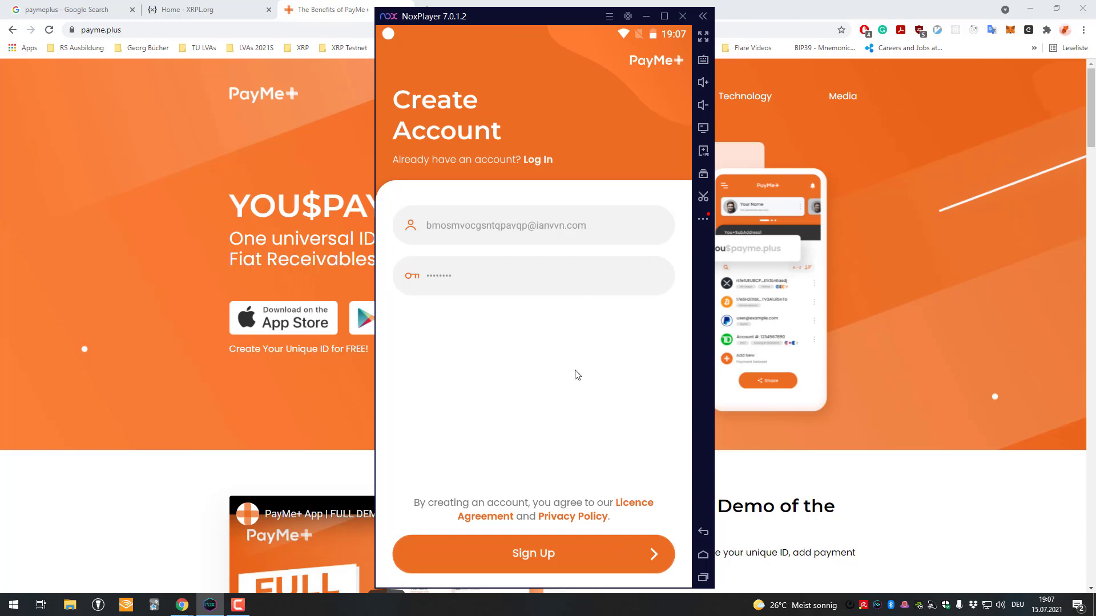
{"action": "left_click", "coordinate": [491, 292]}
{"action": "left_click", "coordinate": [560, 551]}
Dismiss the error and retype a new password in the password field
{"action": "left_click", "coordinate": [546, 412]}
{"action": "left_click", "coordinate": [474, 273]}
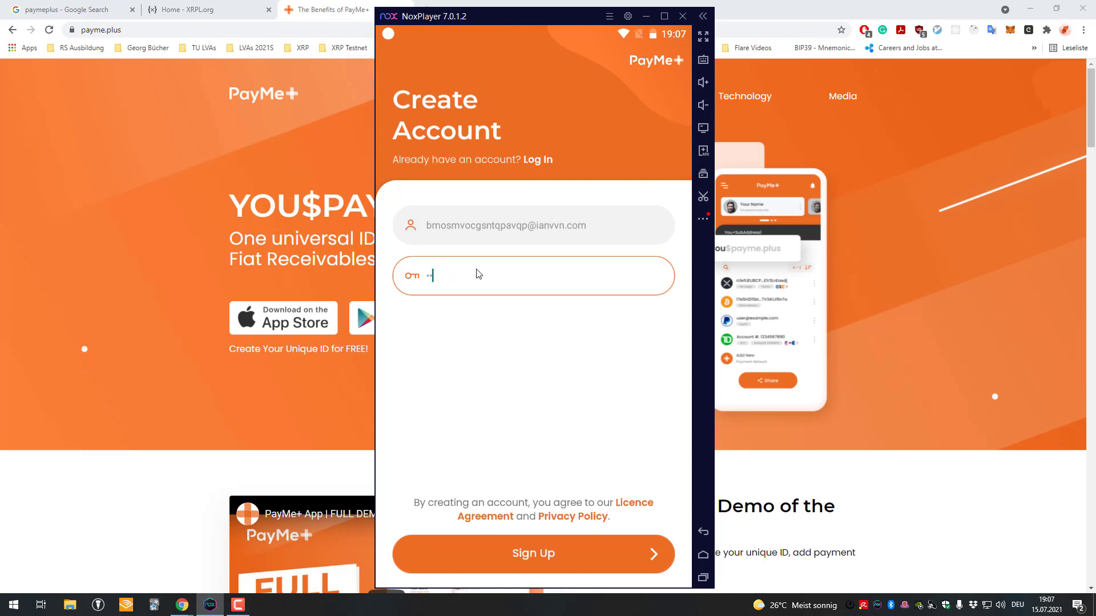
{"action": "left_click", "coordinate": [592, 562]}
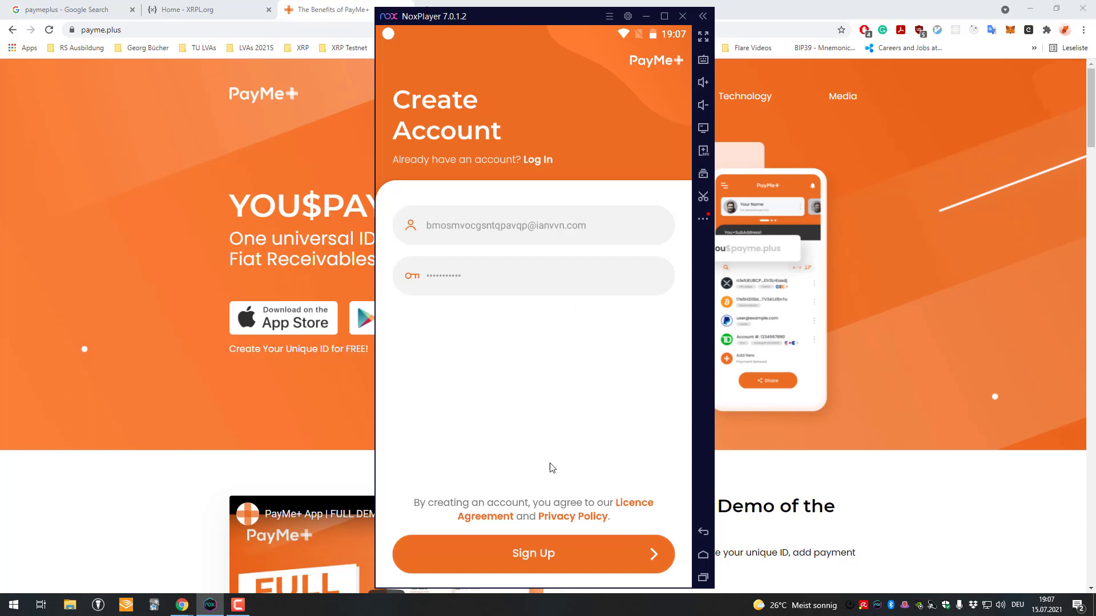
{"action": "left_click", "coordinate": [514, 279]}
Replace the rejected password with one containing uppercase, lowercase and numbers, and resubmit sign-up
{"action": "left_click", "coordinate": [544, 553]}
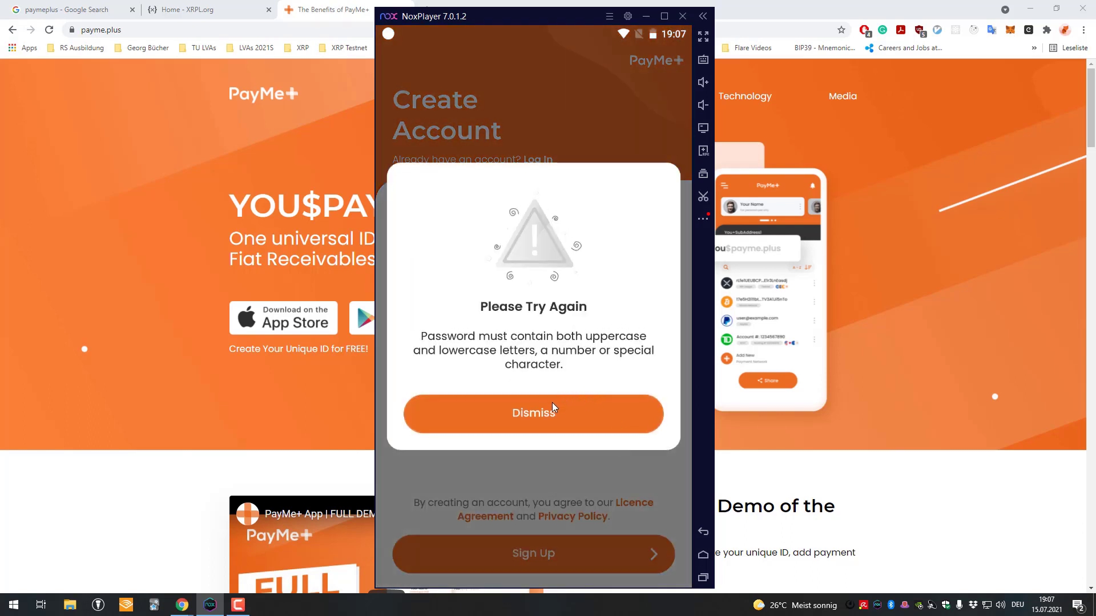
{"action": "left_click", "coordinate": [566, 412]}
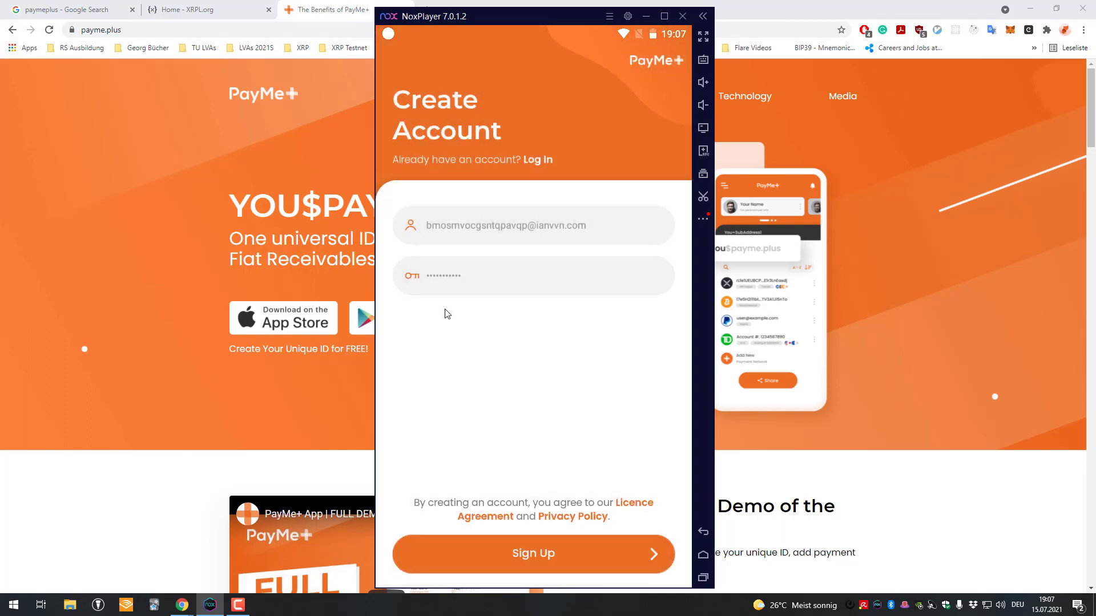
{"action": "double_click", "coordinate": [438, 289]}
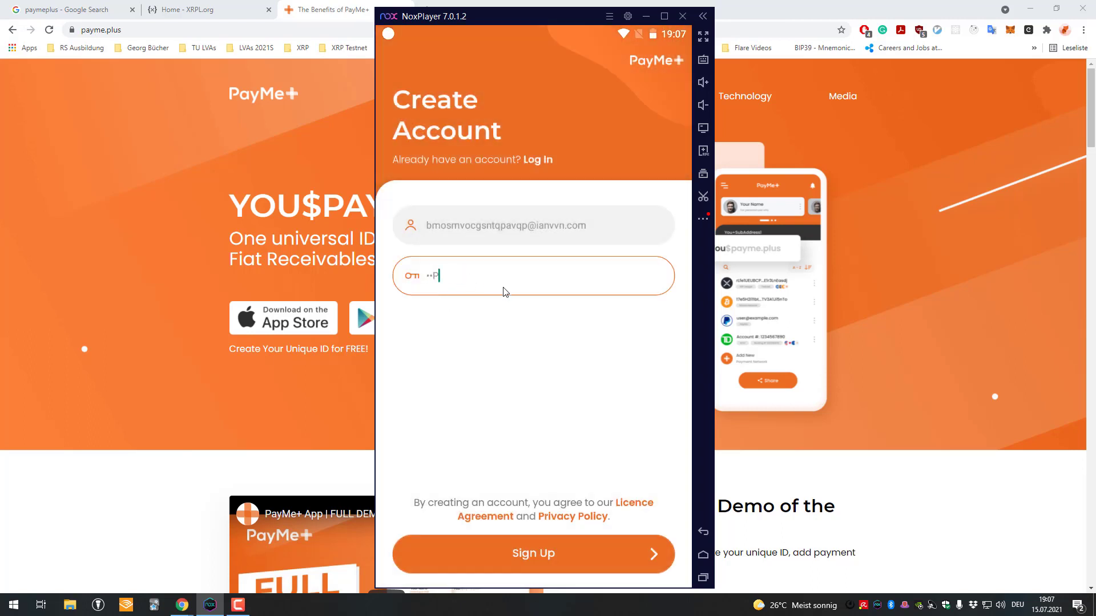
{"action": "left_click", "coordinate": [559, 542]}
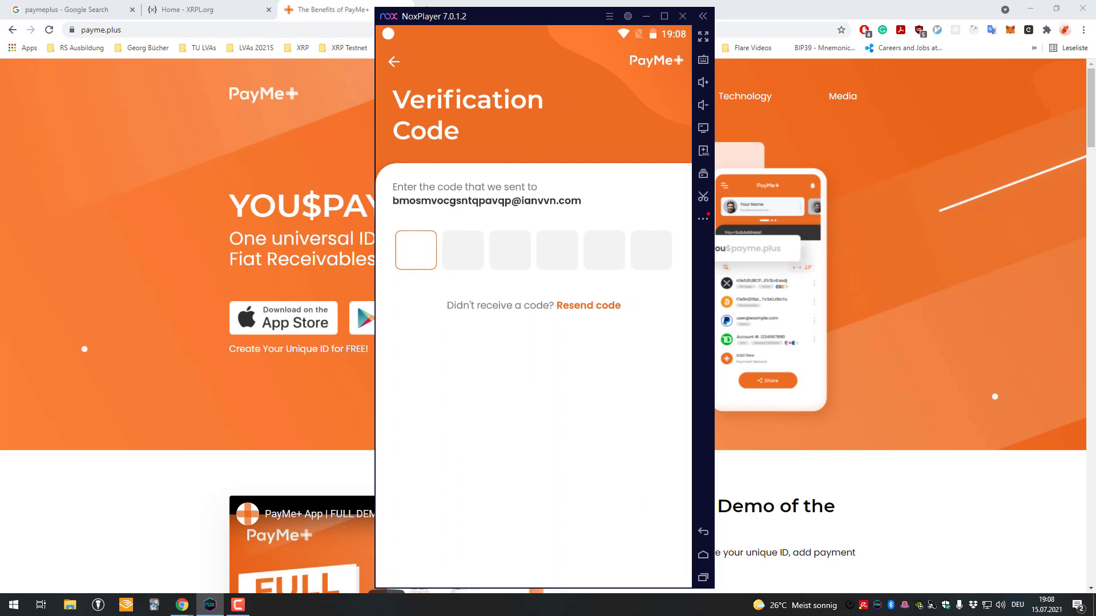
Enter the six-digit e-mail verification code, then set a four-digit PIN and begin confirming it
{"action": "left_click", "coordinate": [432, 255]}
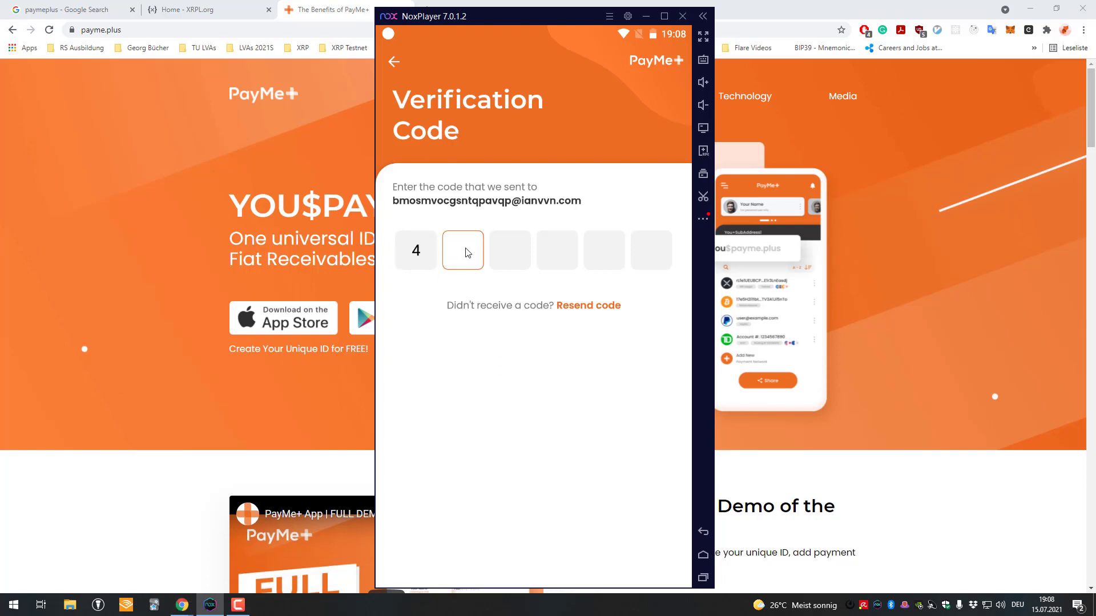
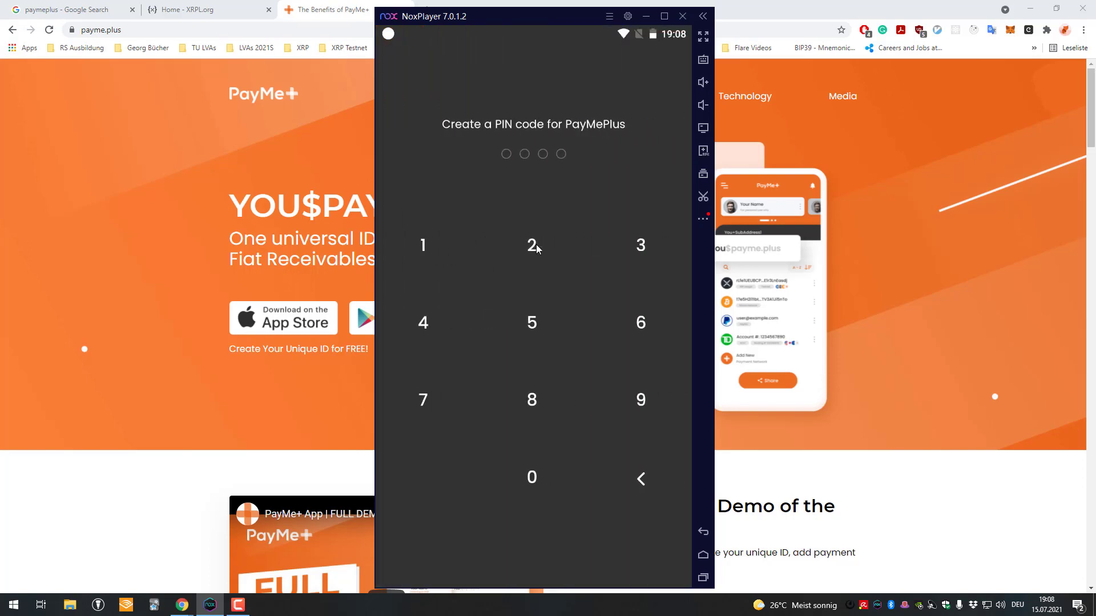
{"action": "left_click", "coordinate": [453, 244]}
{"action": "left_click", "coordinate": [532, 245]}
{"action": "left_click", "coordinate": [645, 249]}
{"action": "left_click", "coordinate": [450, 326]}
{"action": "left_click", "coordinate": [436, 249]}
{"action": "left_click", "coordinate": [579, 249]}
Finish confirming the PIN and try 'test123' as the PayString name
{"action": "left_click", "coordinate": [633, 256]}
{"action": "left_click", "coordinate": [445, 322]}
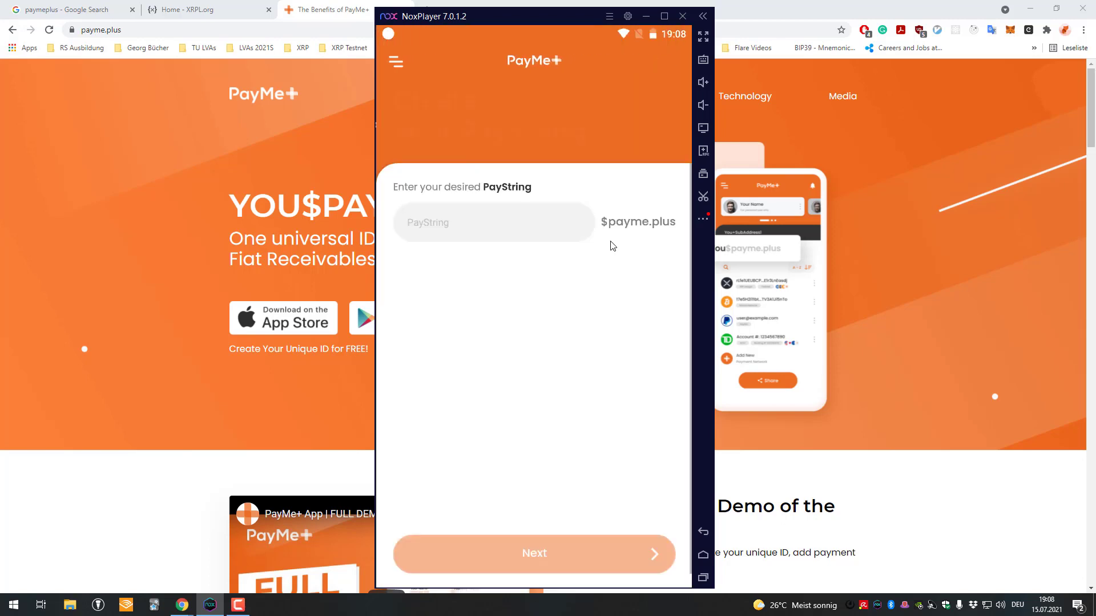
{"action": "left_click", "coordinate": [522, 232]}
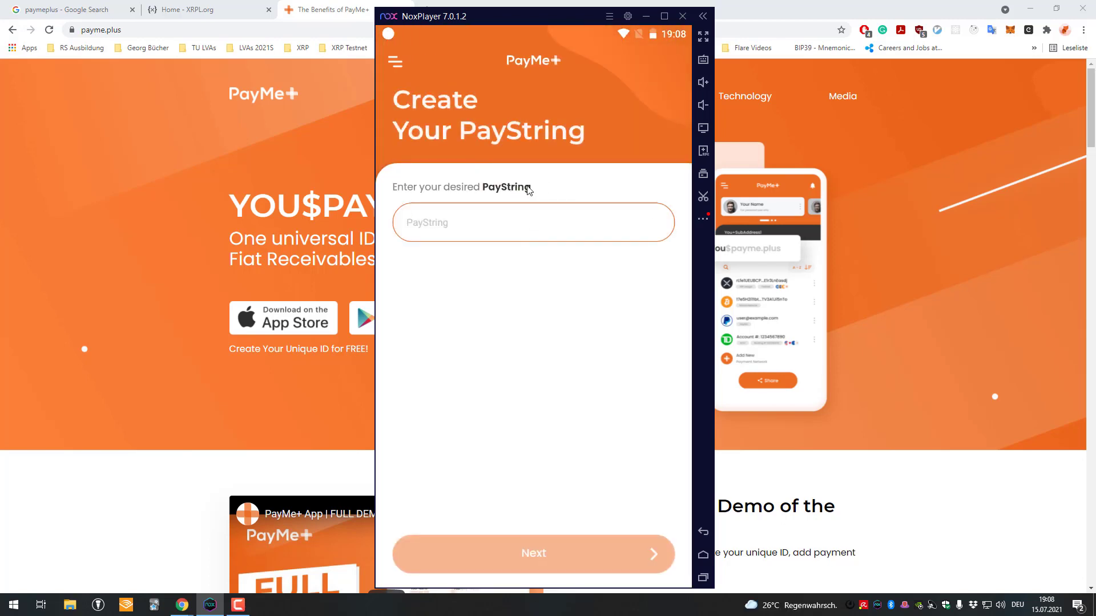
{"action": "left_click", "coordinate": [567, 291]}
{"action": "left_click", "coordinate": [516, 226]}
{"action": "left_click", "coordinate": [565, 201]}
{"action": "left_click", "coordinate": [536, 221]}
{"action": "type", "text": "test"}
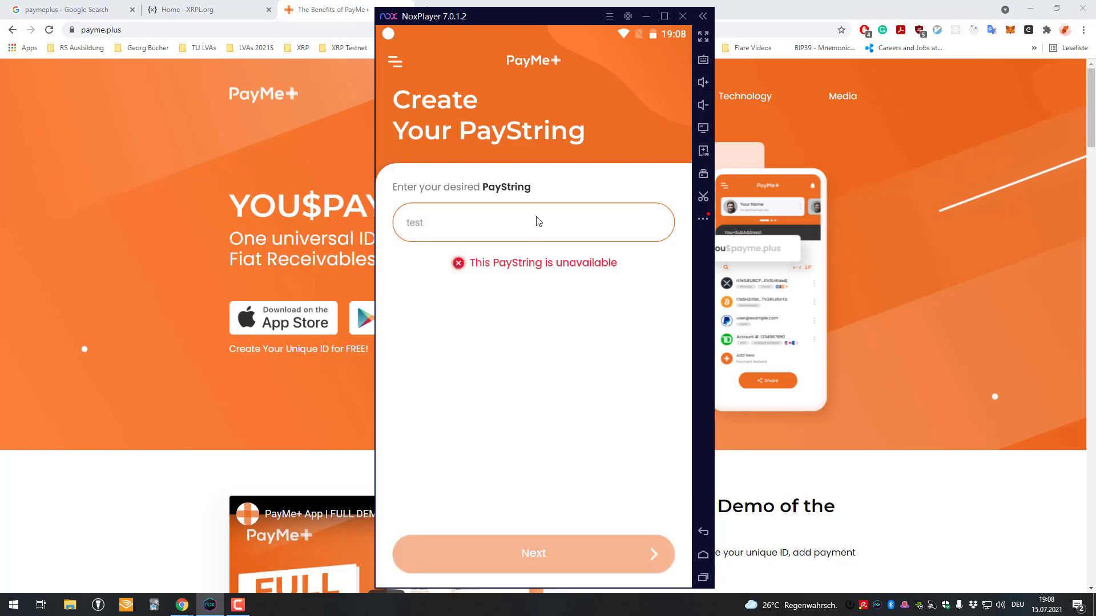
{"action": "type", "text": "123"}
{"action": "left_click", "coordinate": [508, 227]}
{"action": "key", "text": "BackSpace"}
{"action": "key", "text": "BackSpace"}
{"action": "key", "text": "BackSpace"}
{"action": "key", "text": "BackSpace"}
{"action": "key", "text": "BackSpace"}
{"action": "key", "text": "BackSpace"}
{"action": "key", "text": "BackSpace"}
{"action": "type", "text": "xrpdev"}
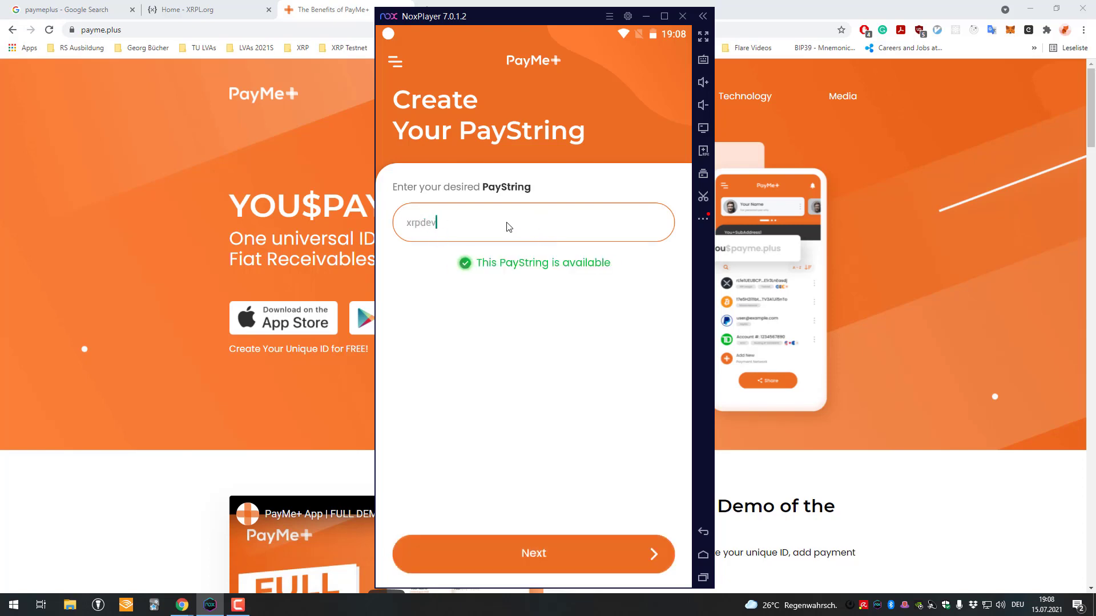
{"action": "left_click", "coordinate": [587, 550]}
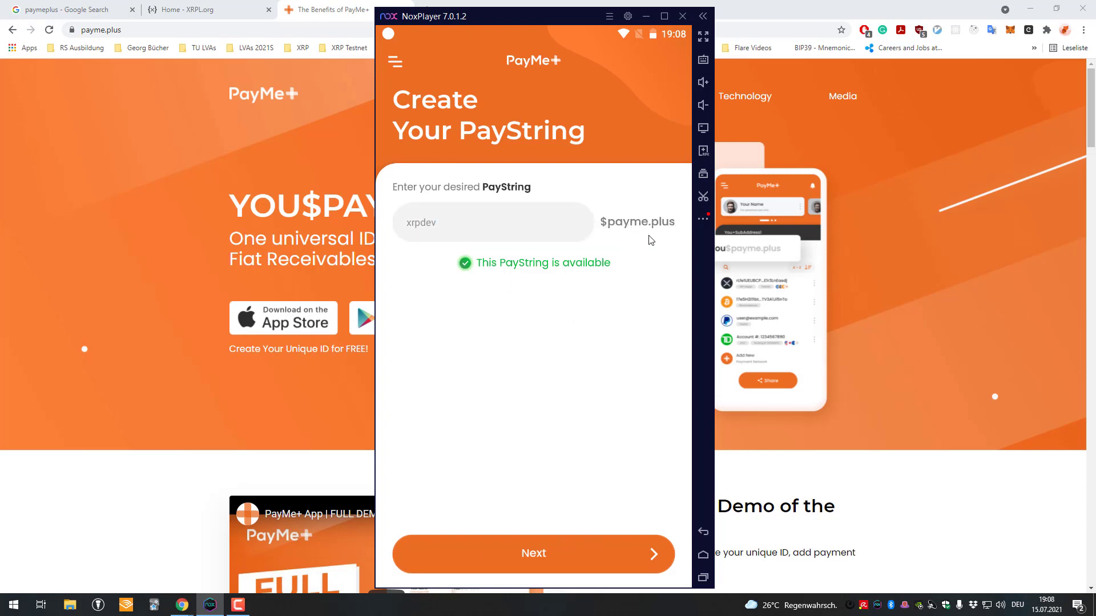
{"action": "left_click", "coordinate": [573, 549]}
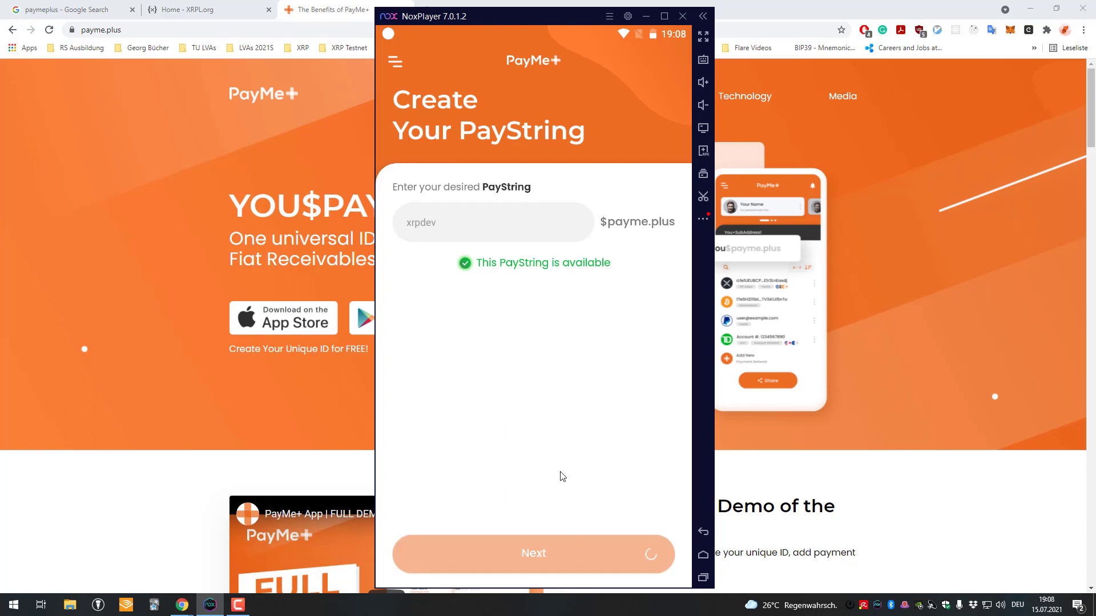
Skip the public profile, pass the congratulations screen, and pick a payment network from the list
{"action": "left_click", "coordinate": [473, 223]}
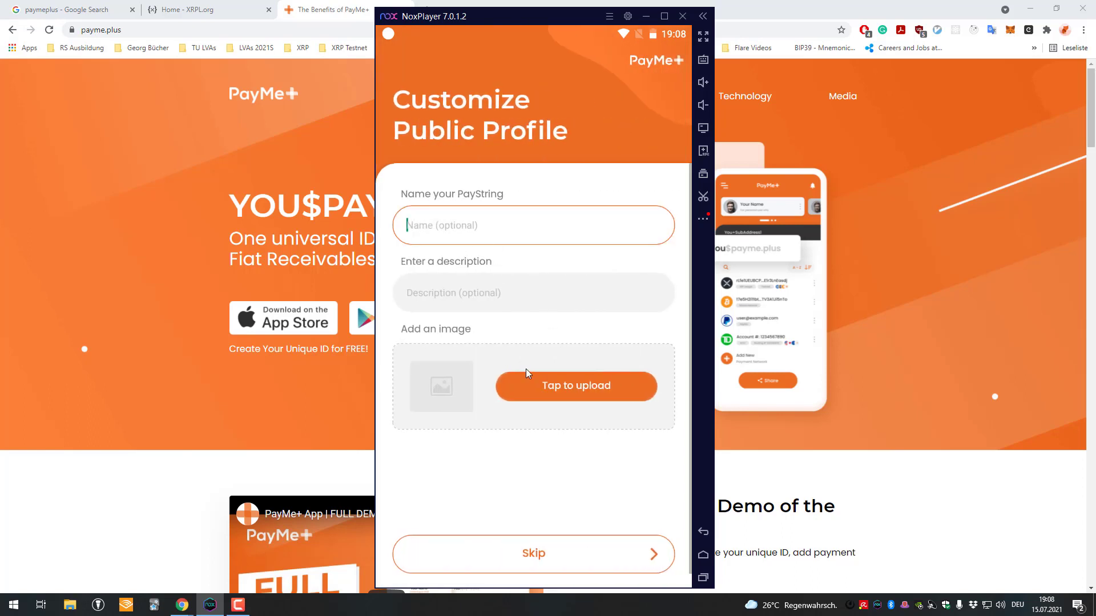
{"action": "left_click", "coordinate": [580, 572]}
{"action": "left_click", "coordinate": [564, 558]}
{"action": "left_click", "coordinate": [488, 297]}
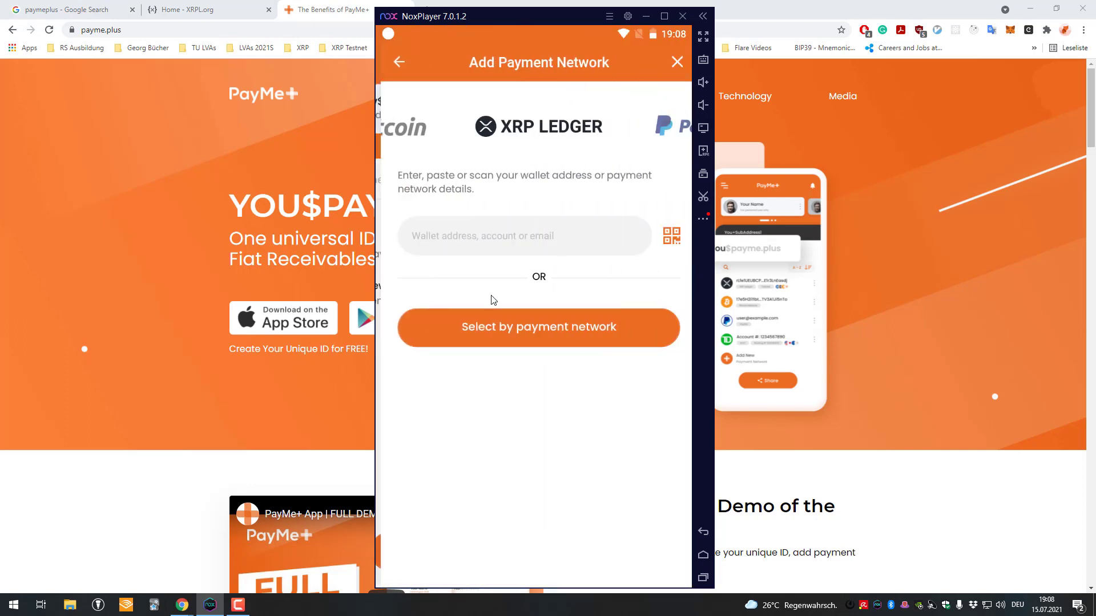
{"action": "left_click", "coordinate": [527, 239]}
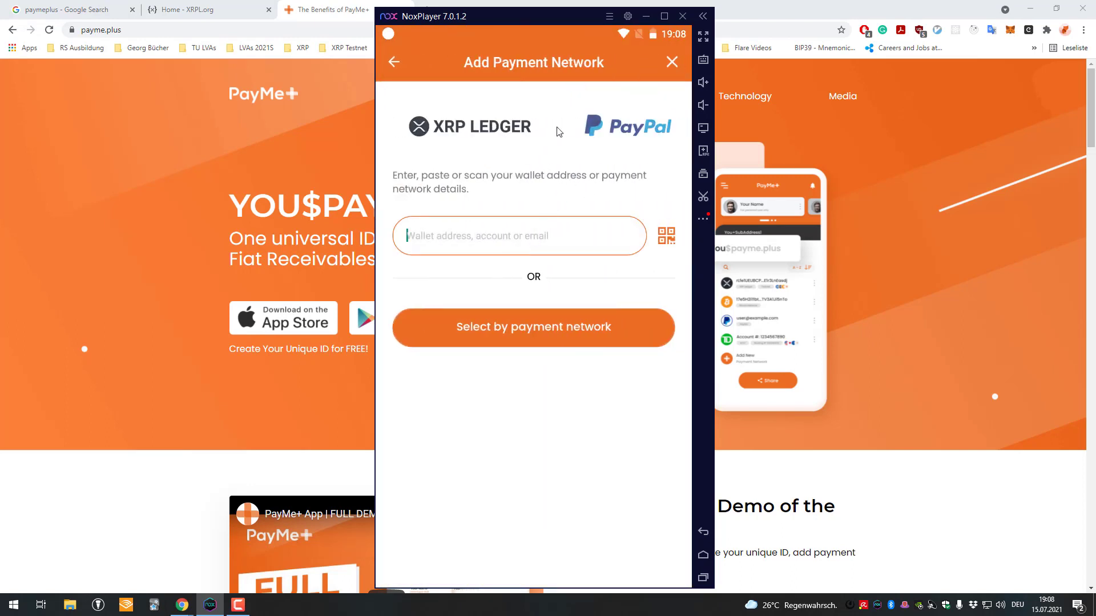
{"action": "left_click", "coordinate": [551, 326]}
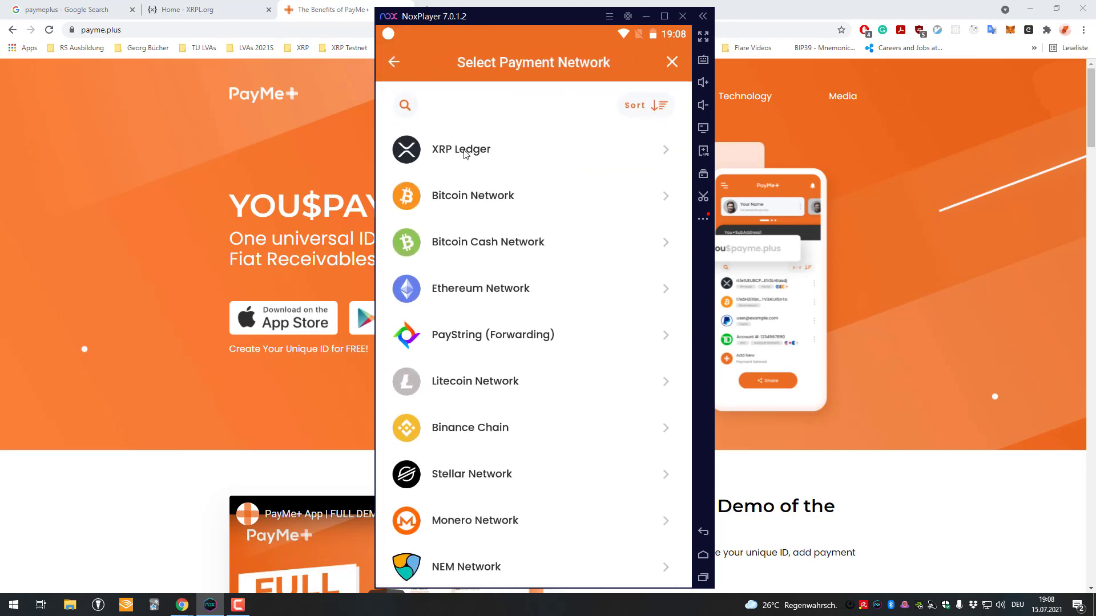
Select XRP Ledger and paste the wallet address into the address field
{"action": "scroll", "coordinate": [520, 388], "scroll_direction": "down", "scroll_amount": 3}
{"action": "scroll", "coordinate": [513, 362], "scroll_direction": "up", "scroll_amount": 4}
{"action": "left_click", "coordinate": [519, 158]}
{"action": "left_click", "coordinate": [498, 214]}
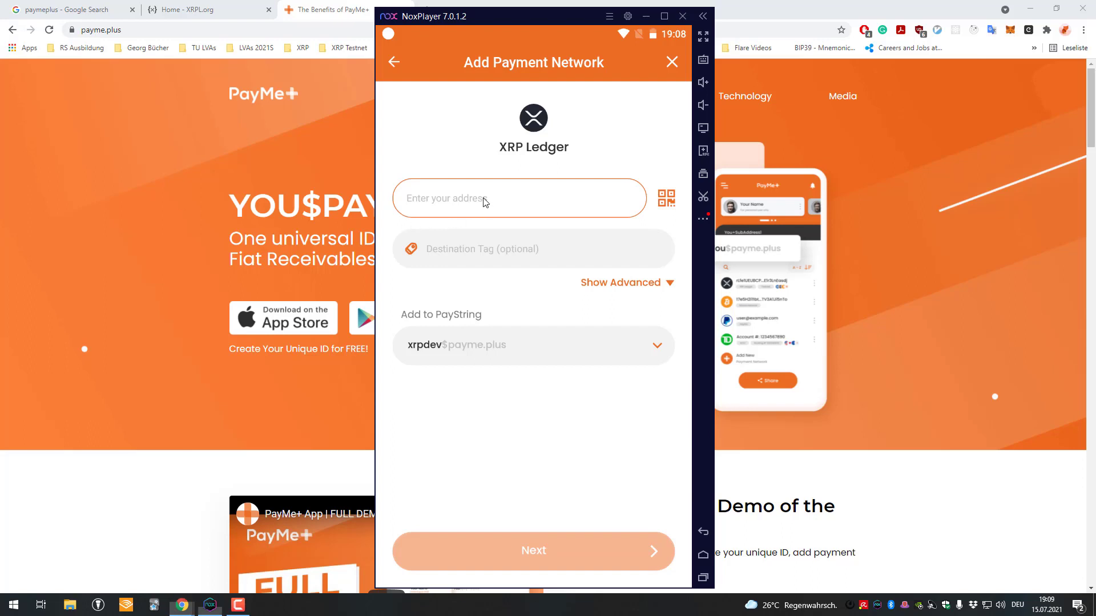
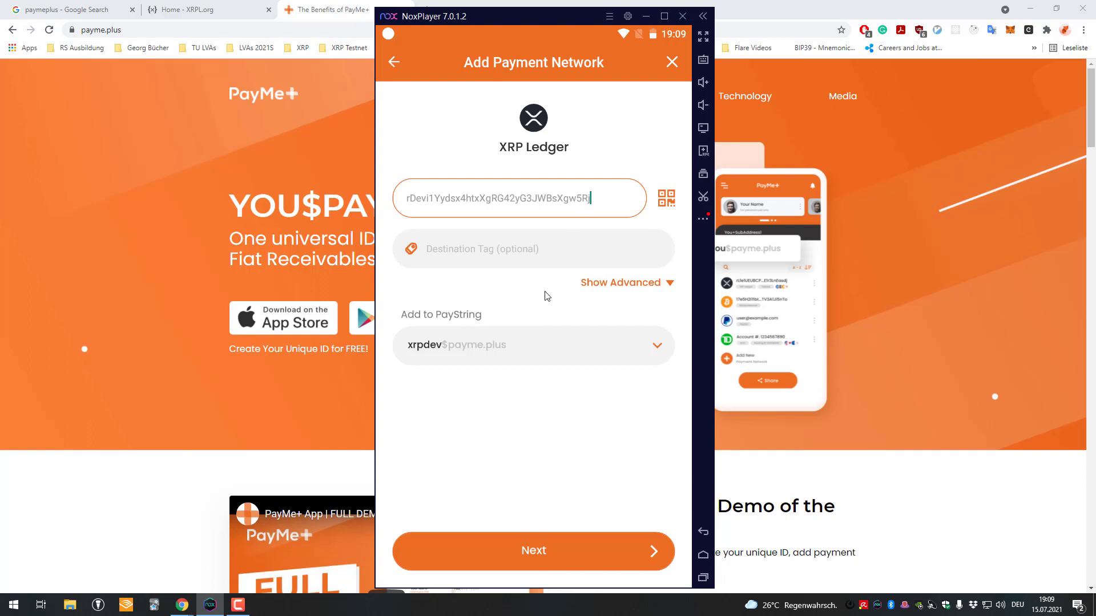
{"action": "left_click", "coordinate": [570, 554]}
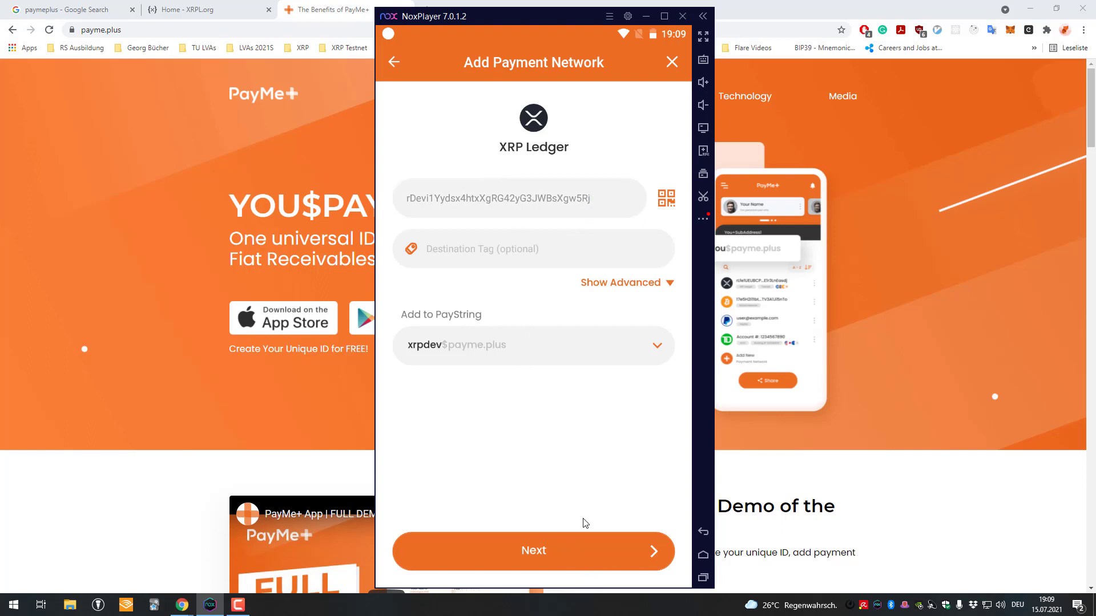
Submit the XRP address and select XRP as a preferred currency
{"action": "left_click", "coordinate": [573, 549]}
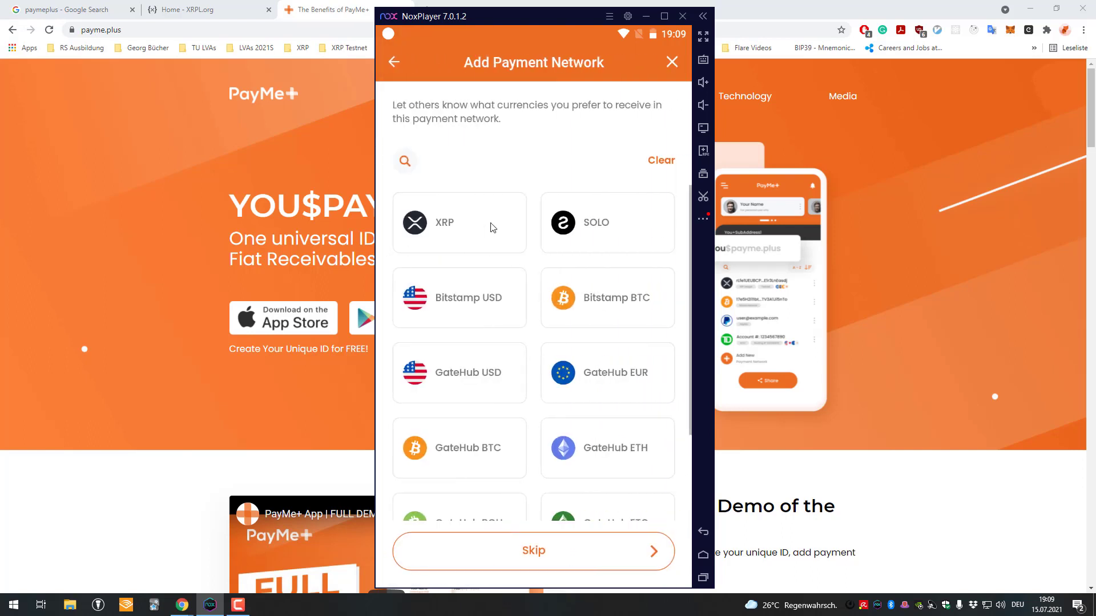
{"action": "left_click", "coordinate": [489, 237]}
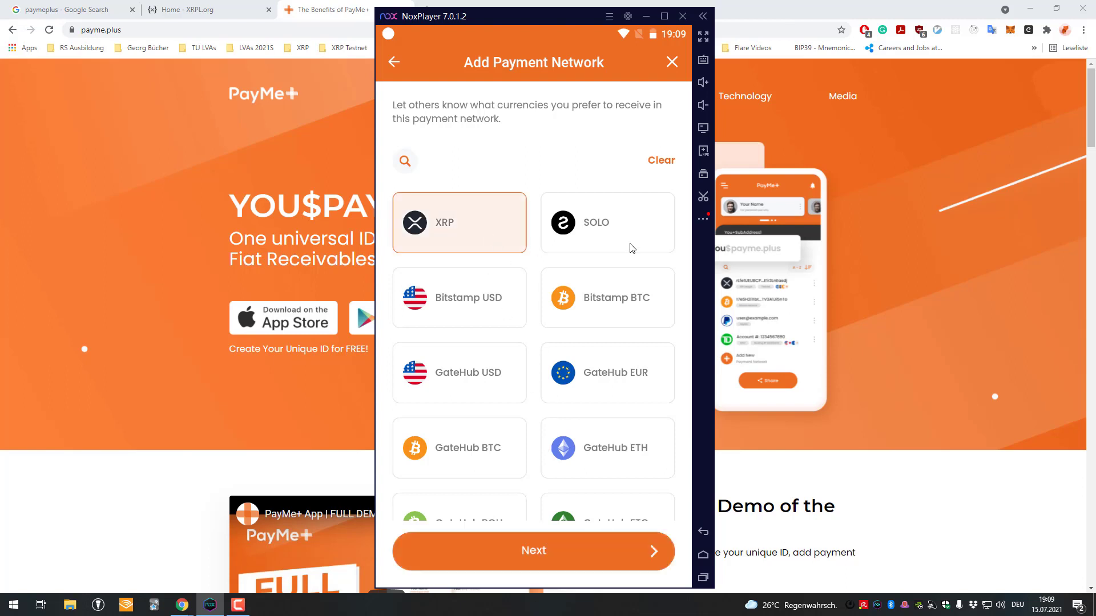
{"action": "left_click", "coordinate": [604, 228]}
{"action": "left_click", "coordinate": [473, 229]}
{"action": "left_click", "coordinate": [486, 229]}
Add GateHub EUR as a preferred currency and confirm the summary
{"action": "left_click_drag", "start_coordinate": [579, 383], "coordinate": [591, 319]}
{"action": "scroll", "coordinate": [591, 319], "scroll_direction": "up", "scroll_amount": 2}
{"action": "left_click", "coordinate": [582, 343]}
{"action": "scroll", "coordinate": [580, 343], "scroll_direction": "down", "scroll_amount": 2}
{"action": "scroll", "coordinate": [580, 350], "scroll_direction": "up", "scroll_amount": 2}
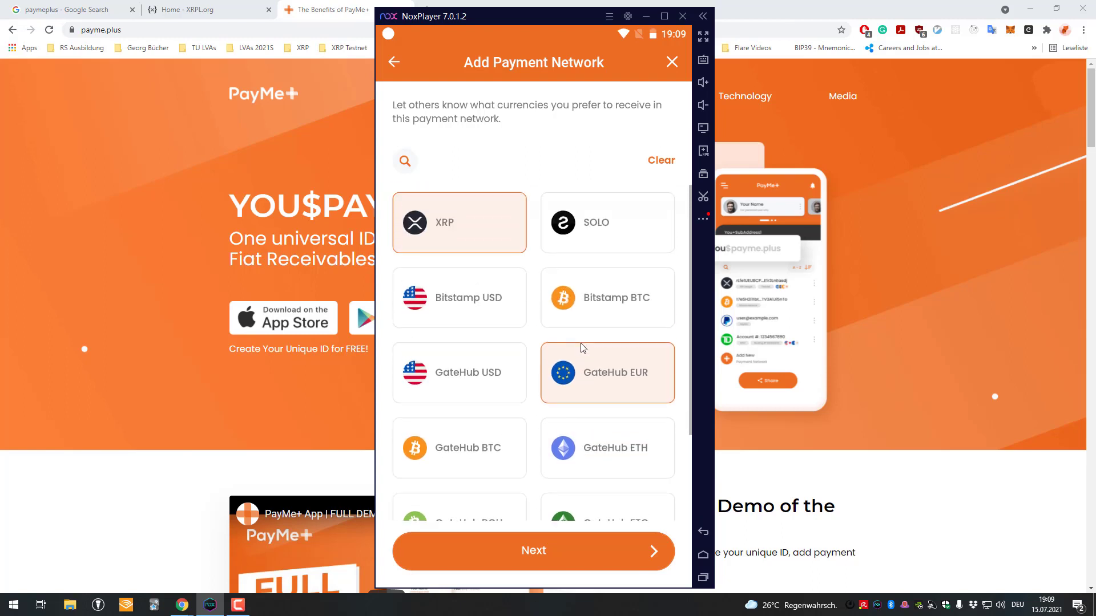
{"action": "left_click", "coordinate": [598, 542]}
{"action": "left_click", "coordinate": [580, 539]}
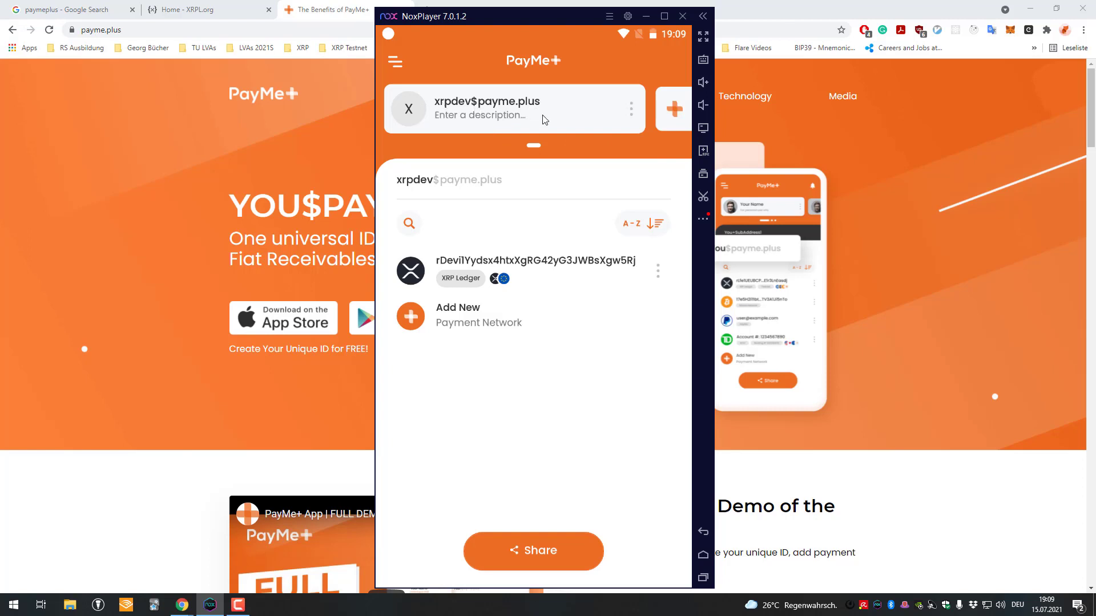
Leave PayMe+, open XUMM and unlock it with the passcode
{"action": "left_click", "coordinate": [708, 557]}
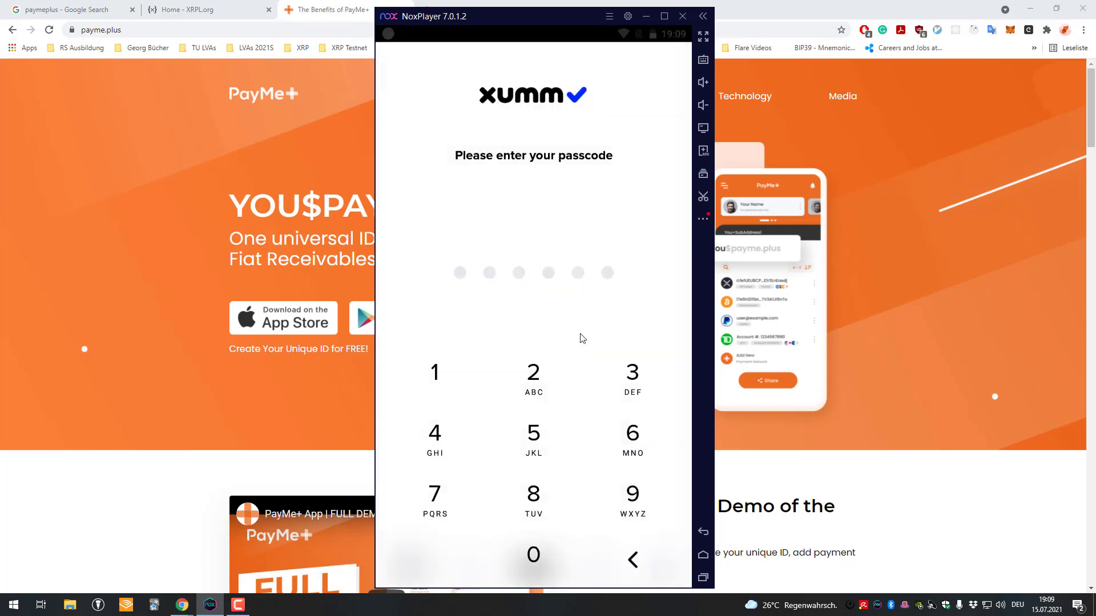
{"action": "left_click", "coordinate": [436, 373]}
{"action": "left_click", "coordinate": [591, 384]}
{"action": "left_click", "coordinate": [626, 385]}
{"action": "left_click", "coordinate": [434, 439]}
{"action": "left_click", "coordinate": [533, 439]}
{"action": "left_click", "coordinate": [632, 439]}
Switch the active account to DEV 2 and start a new payment
{"action": "left_click", "coordinate": [497, 242]}
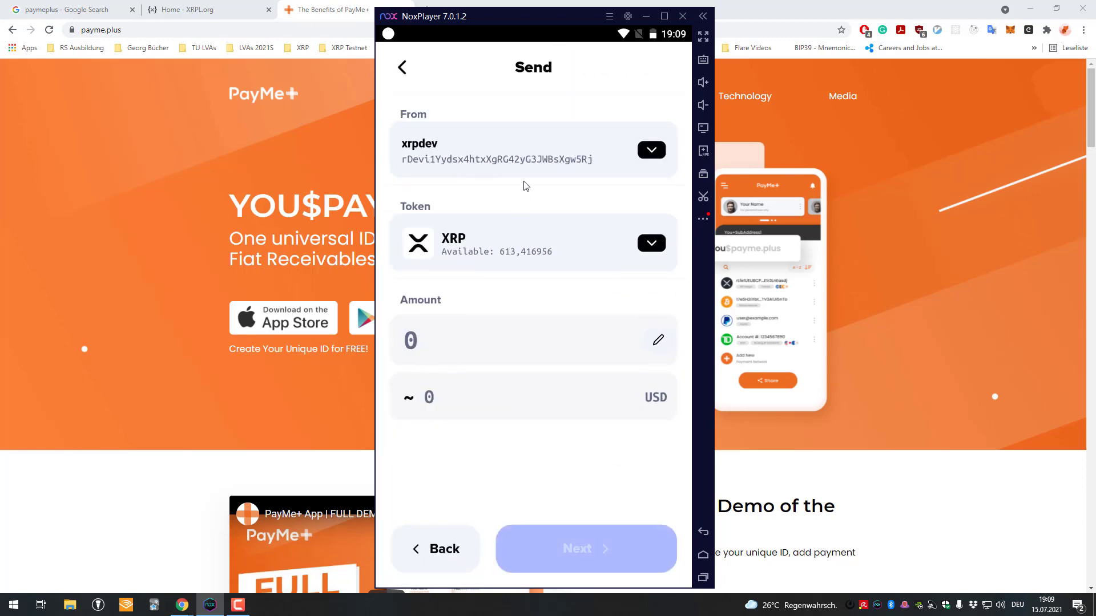
{"action": "left_click", "coordinate": [401, 67]}
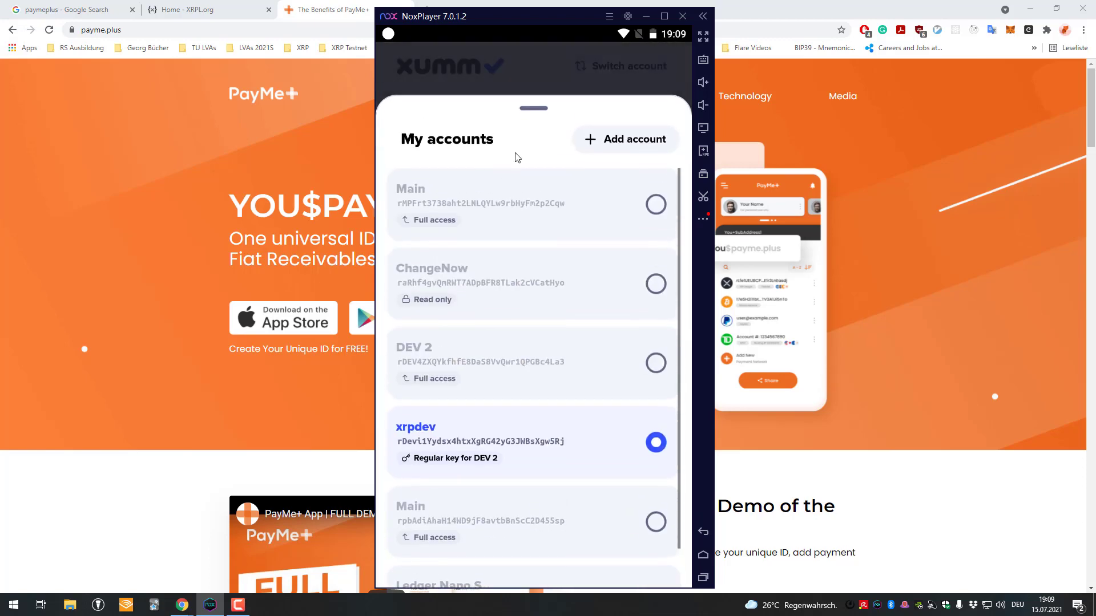
{"action": "left_click", "coordinate": [477, 358]}
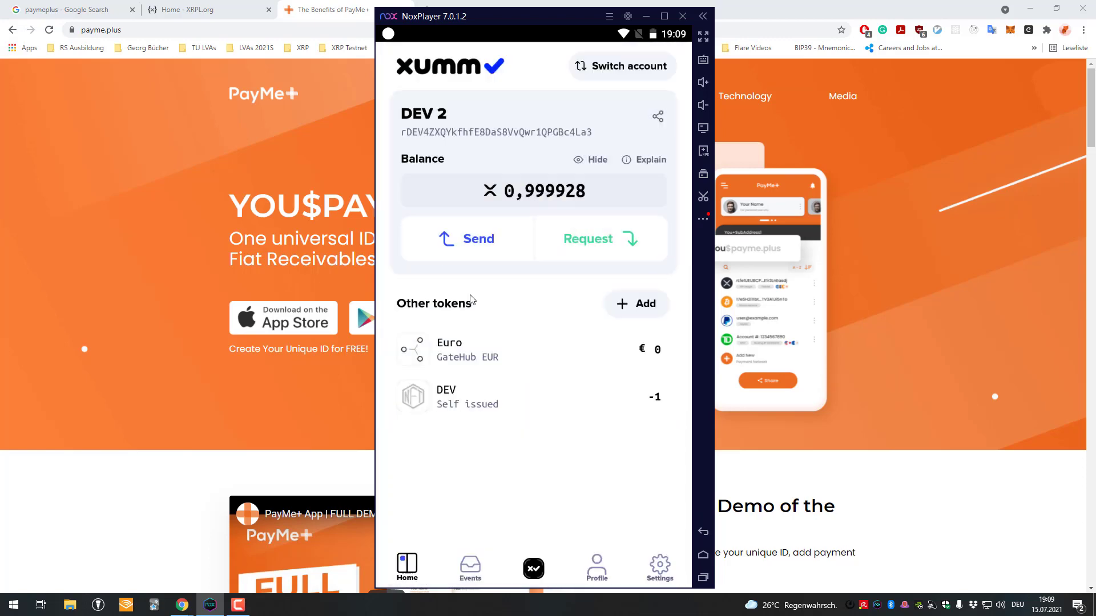
{"action": "left_click", "coordinate": [505, 234]}
Enter 0,000001 XRP as the payment amount
{"action": "left_click", "coordinate": [491, 338]}
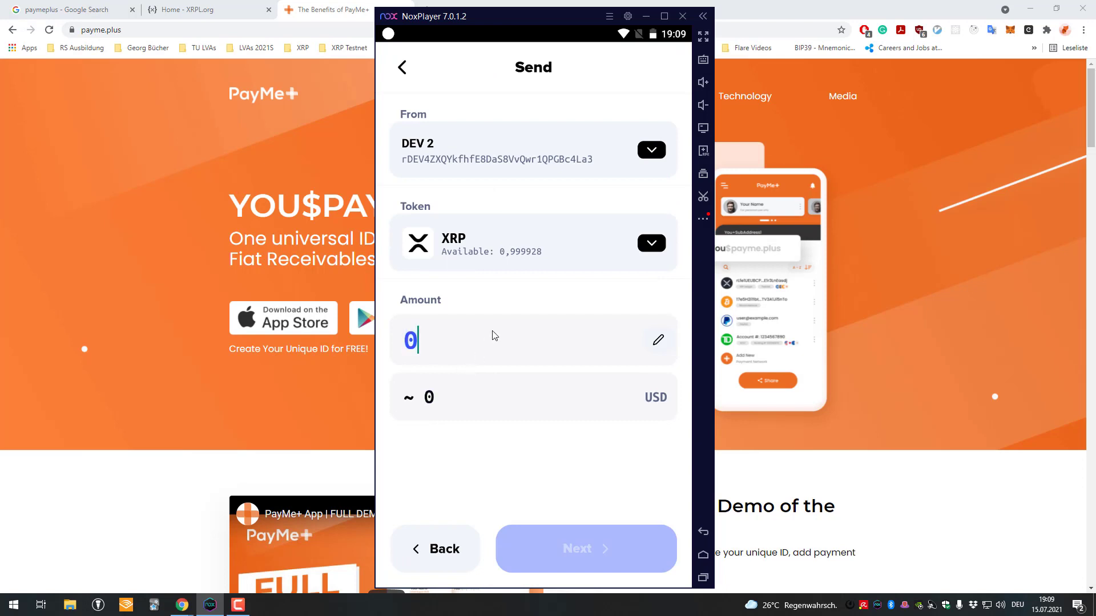
{"action": "type", "text": ",00001"}
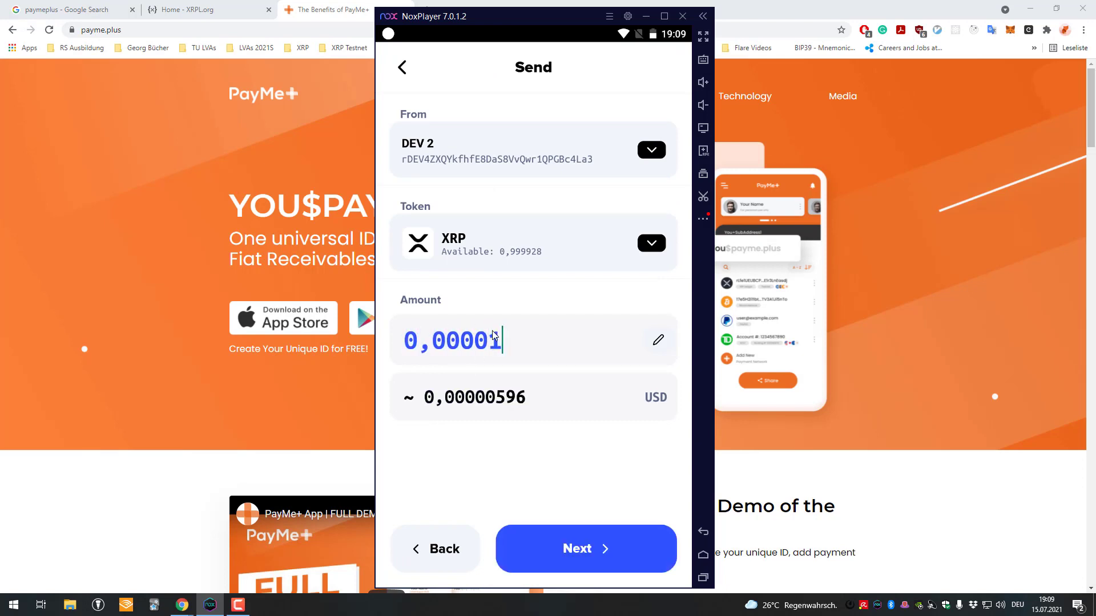
{"action": "left_click", "coordinate": [492, 336]}
{"action": "type", "text": "0"}
Send the XUMM payment to recipient xrpdev$payme.plus, reach the summary, and submit for signing
{"action": "left_click", "coordinate": [615, 531]}
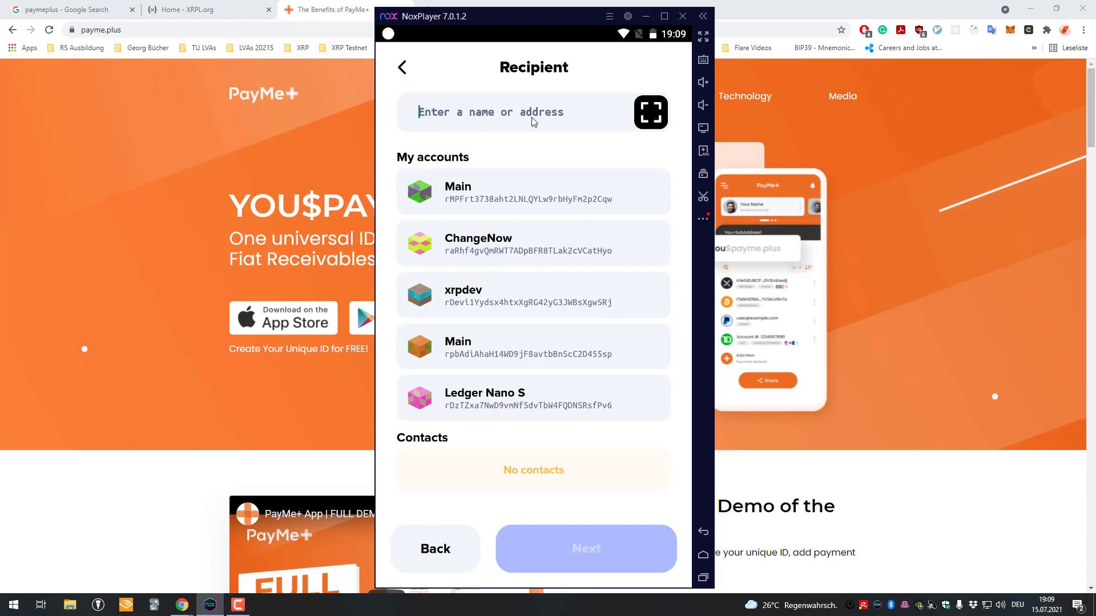
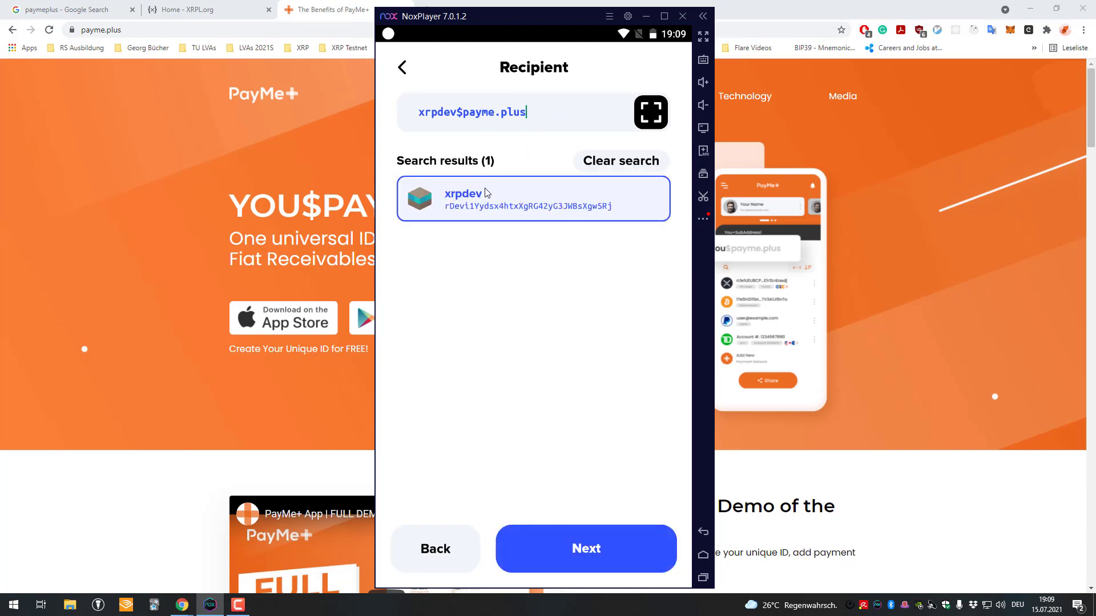
{"action": "left_click", "coordinate": [463, 116]}
{"action": "left_click", "coordinate": [439, 117]}
{"action": "left_click", "coordinate": [588, 536]}
{"action": "left_click_drag", "start_coordinate": [414, 549], "coordinate": [614, 550]}
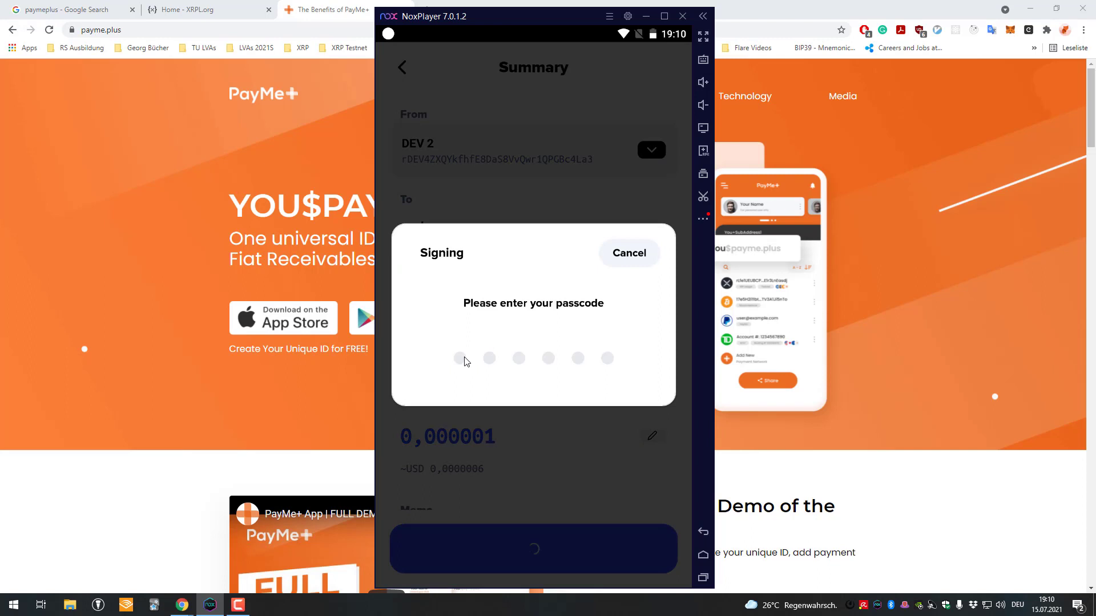
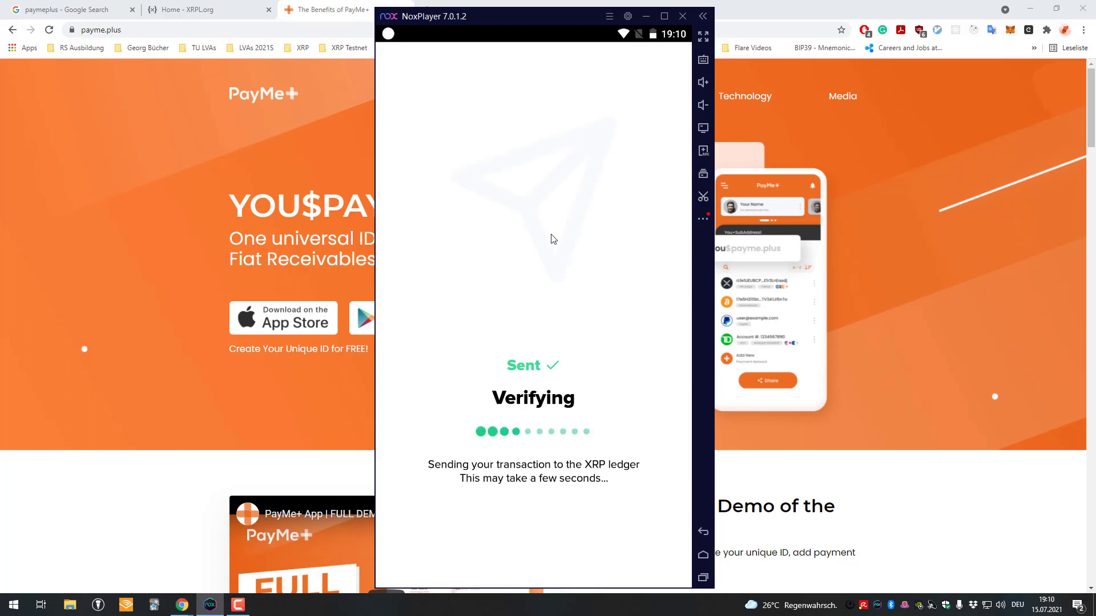
Enter the signing passcode, dismiss the payment success screen, and return to the Android home screen
{"action": "left_click", "coordinate": [568, 535]}
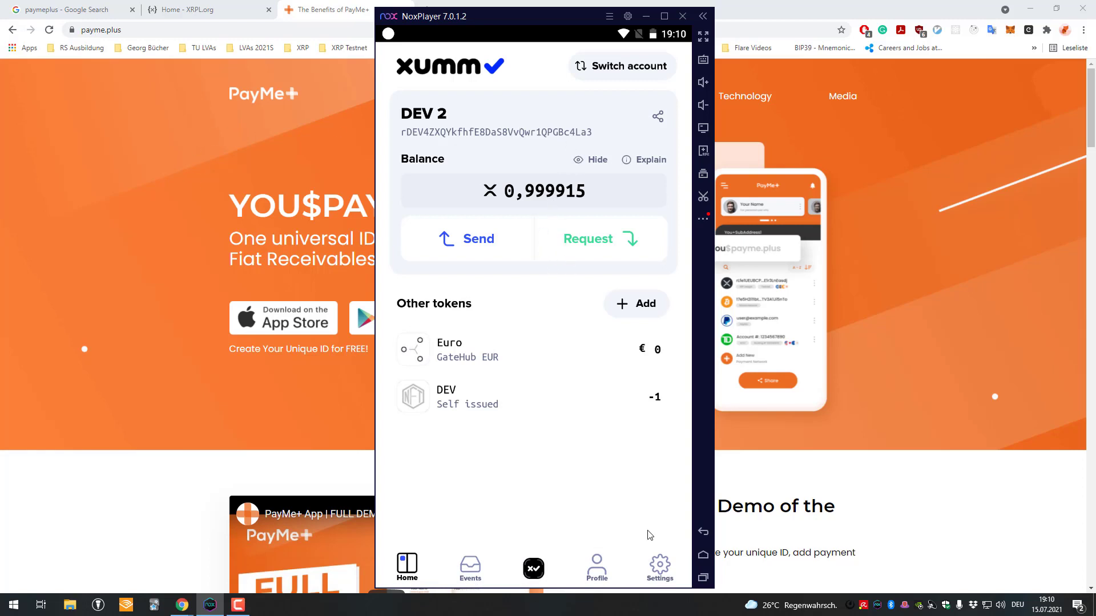
{"action": "left_click", "coordinate": [703, 555]}
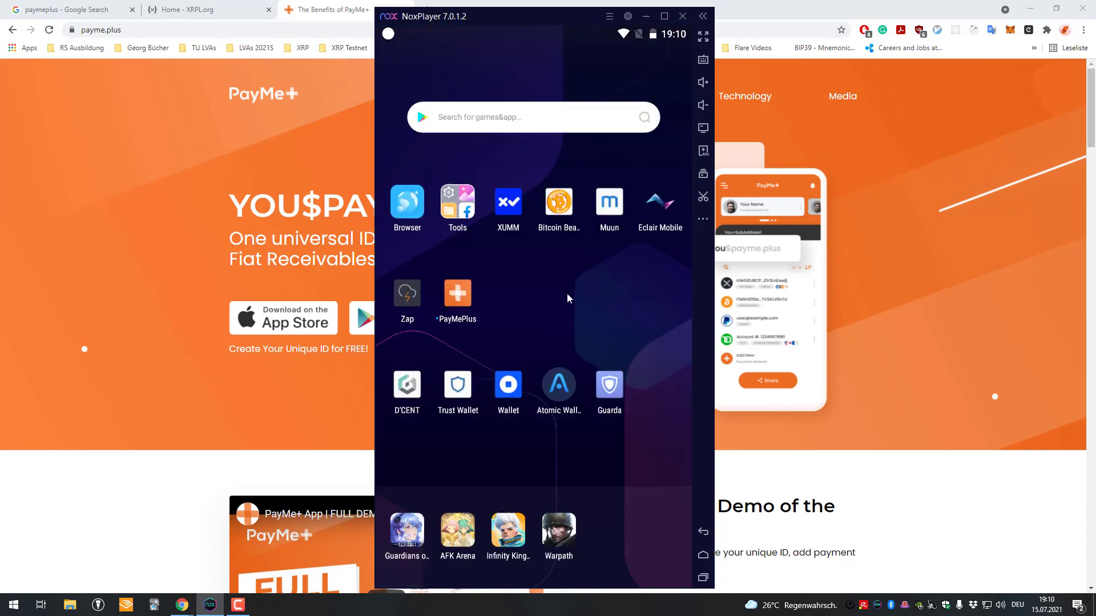
Reopen PayMe+, correct and enter the PIN, and reach the Select Payment Network list
{"action": "left_click", "coordinate": [455, 306]}
{"action": "left_click", "coordinate": [451, 235]}
{"action": "left_click", "coordinate": [513, 235]}
{"action": "left_click", "coordinate": [594, 266]}
{"action": "left_click", "coordinate": [514, 324]}
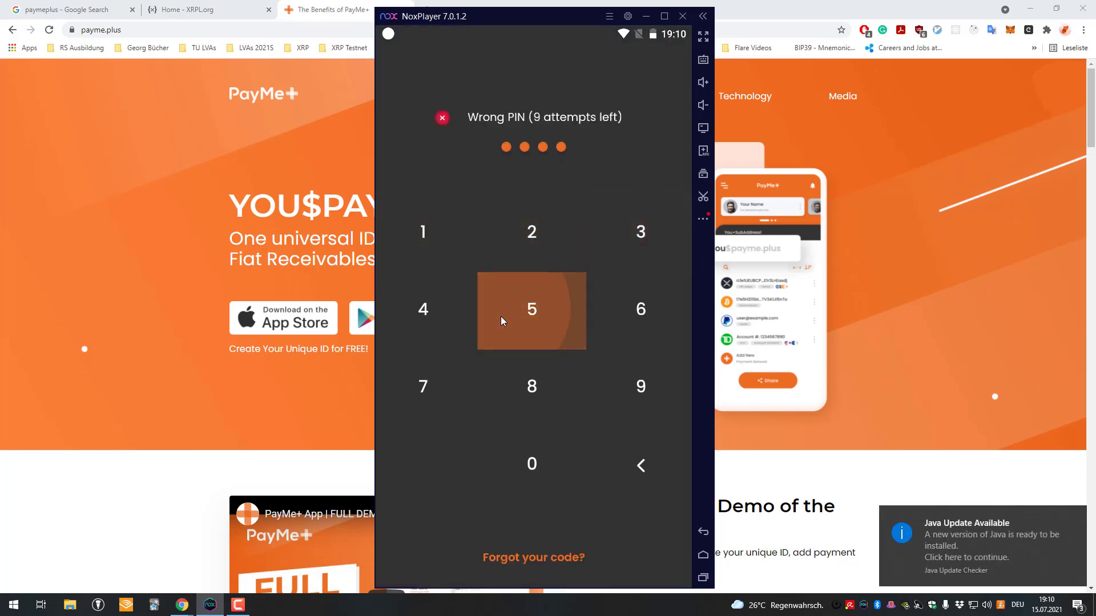
{"action": "left_click", "coordinate": [641, 465]}
{"action": "left_click", "coordinate": [495, 316]}
{"action": "left_click", "coordinate": [494, 316]}
{"action": "left_click", "coordinate": [399, 73]}
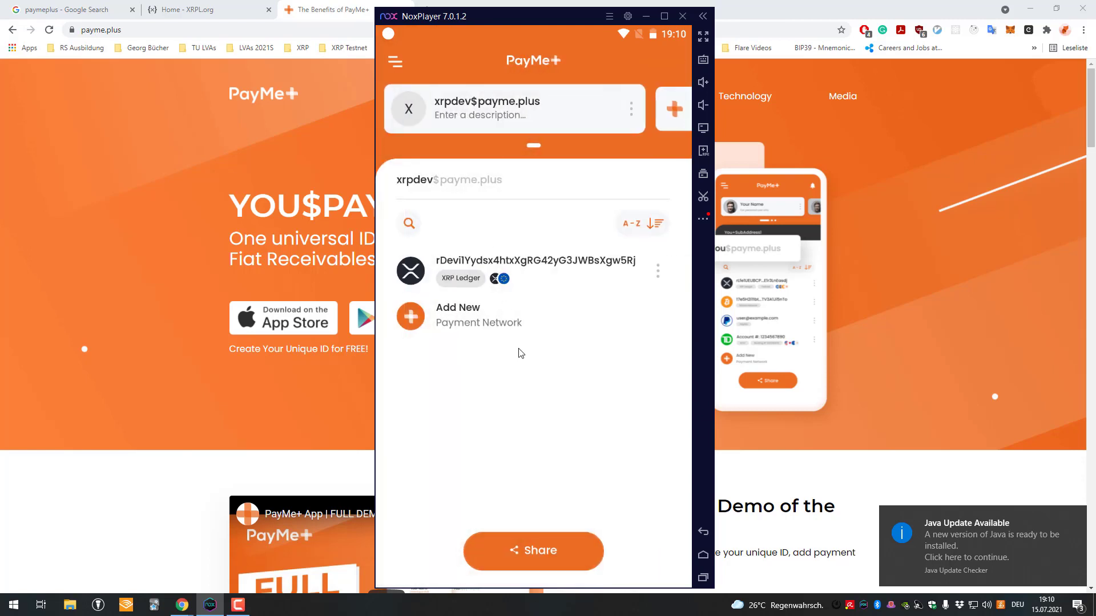
{"action": "left_click", "coordinate": [514, 319]}
{"action": "left_click", "coordinate": [552, 328]}
{"action": "scroll", "coordinate": [481, 344], "scroll_direction": "down", "scroll_amount": 2}
{"action": "scroll", "coordinate": [481, 345], "scroll_direction": "down", "scroll_amount": 5}
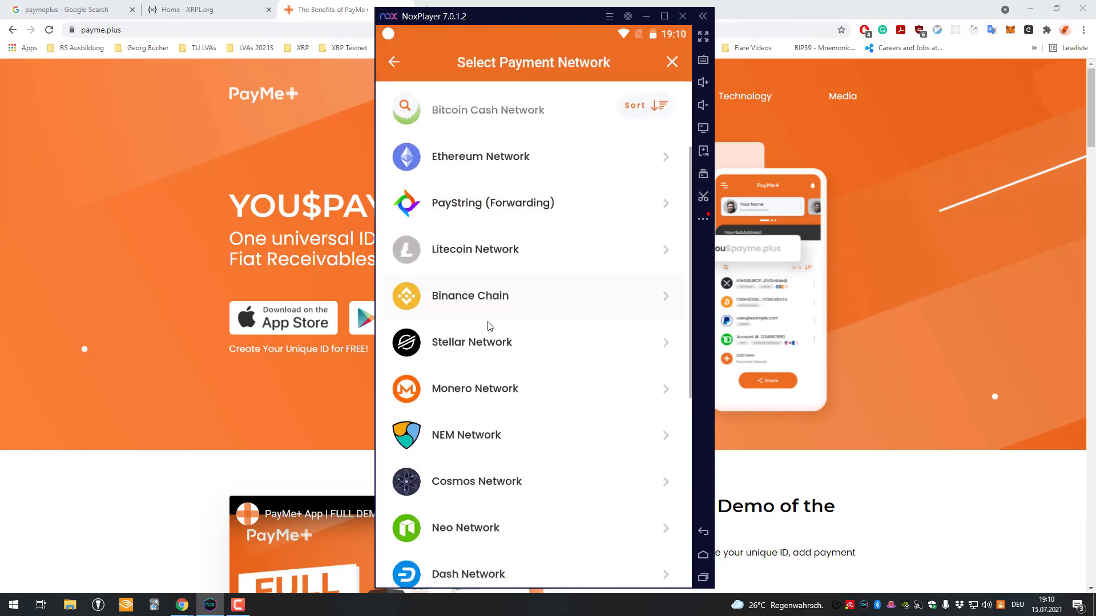
{"action": "scroll", "coordinate": [489, 398], "scroll_direction": "down", "scroll_amount": 4}
{"action": "scroll", "coordinate": [489, 386], "scroll_direction": "up", "scroll_amount": 1}
{"action": "scroll", "coordinate": [491, 392], "scroll_direction": "down", "scroll_amount": 1}
{"action": "scroll", "coordinate": [497, 387], "scroll_direction": "up", "scroll_amount": 4}
{"action": "scroll", "coordinate": [472, 213], "scroll_direction": "up", "scroll_amount": 7}
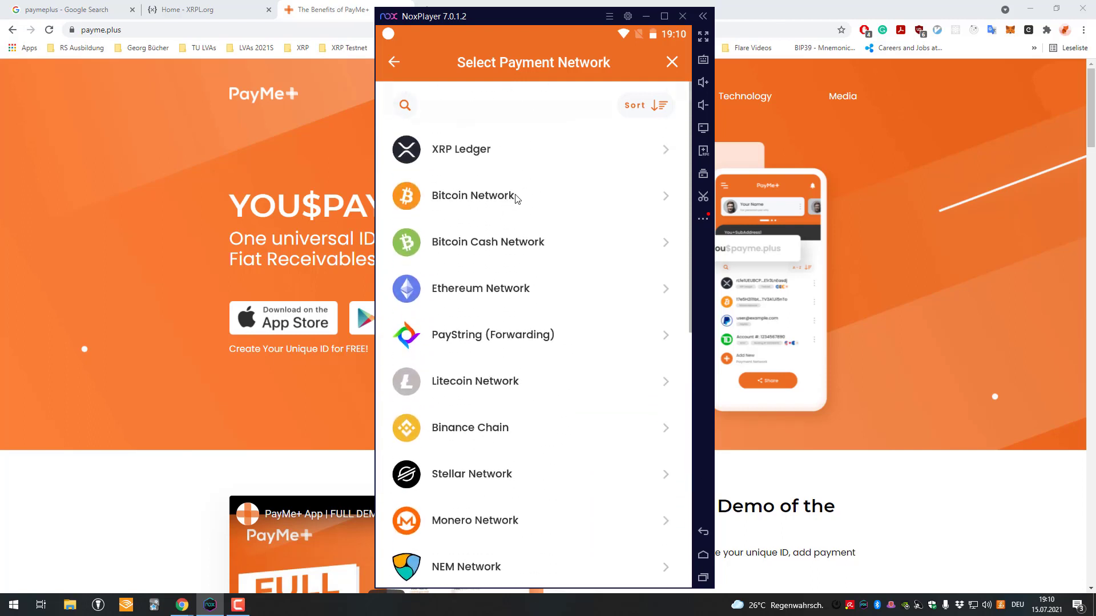
{"action": "scroll", "coordinate": [517, 211], "scroll_direction": "down", "scroll_amount": 3}
{"action": "scroll", "coordinate": [513, 210], "scroll_direction": "up", "scroll_amount": 3}
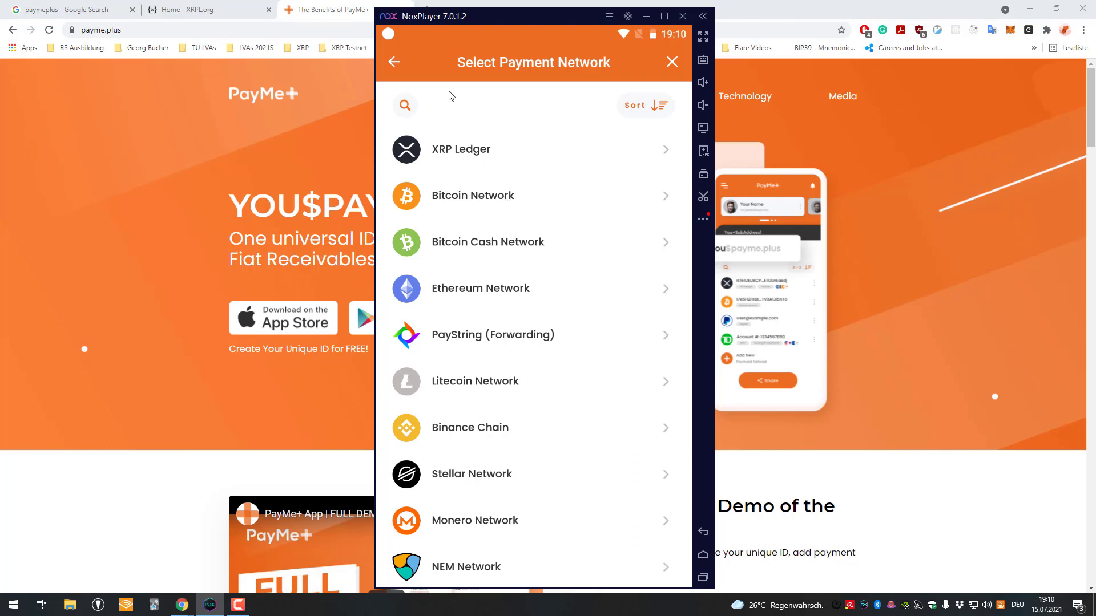
{"action": "left_click", "coordinate": [406, 67]}
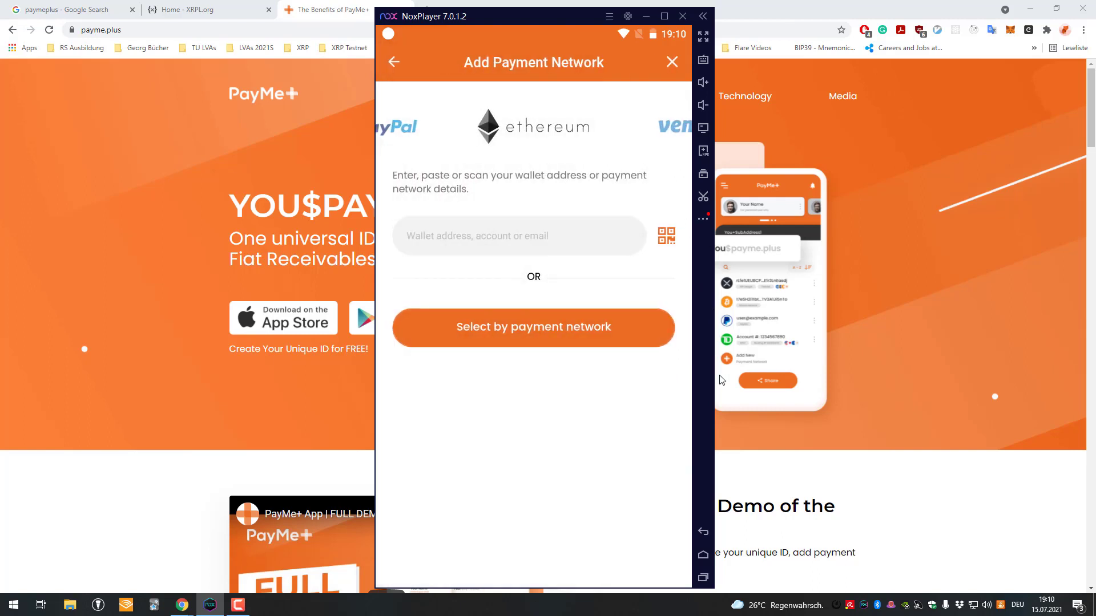